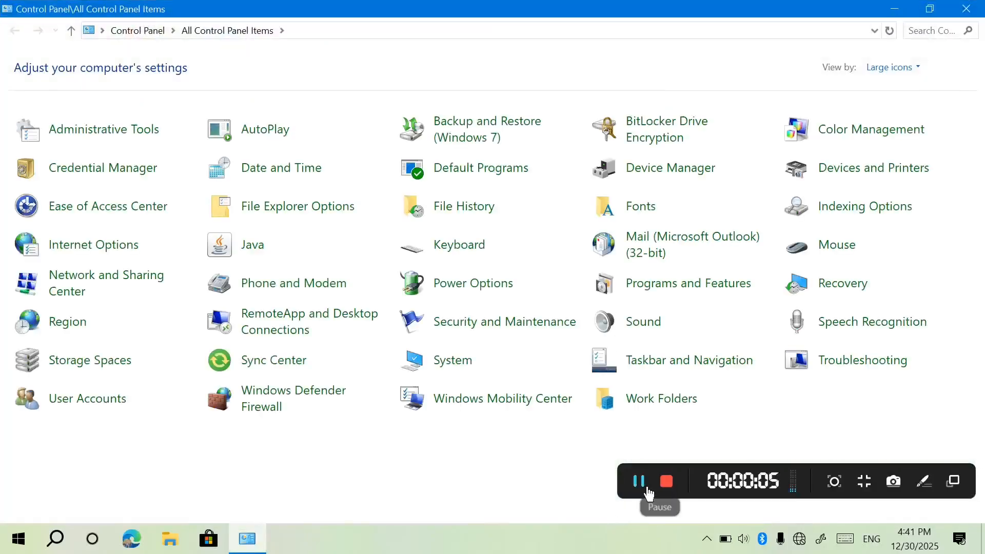
click(647, 489)
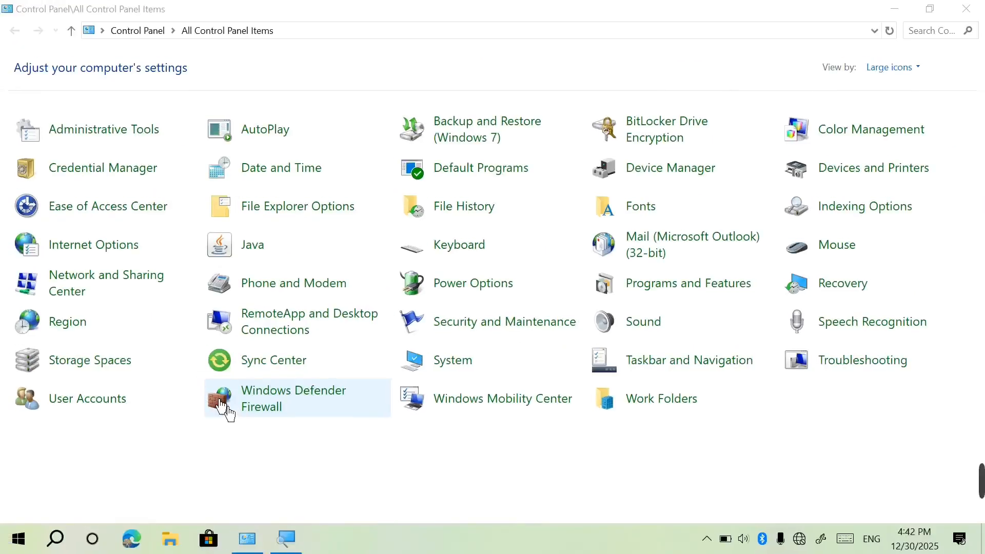
Open Paint with the pbrush command and draw a black rectangle outline about 143 × 105 px as a monitor
key(super+r)
text(p)
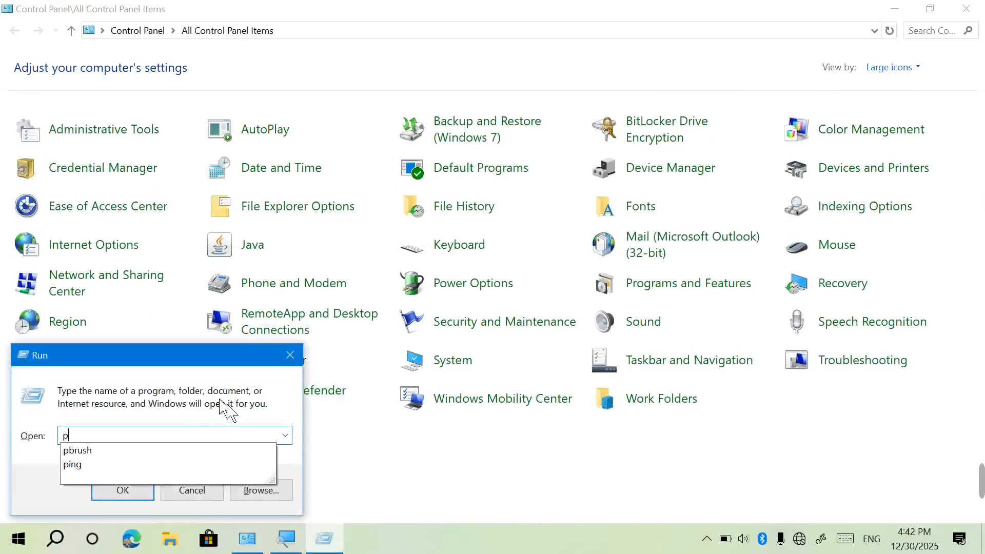
key(Down)
key(Return)
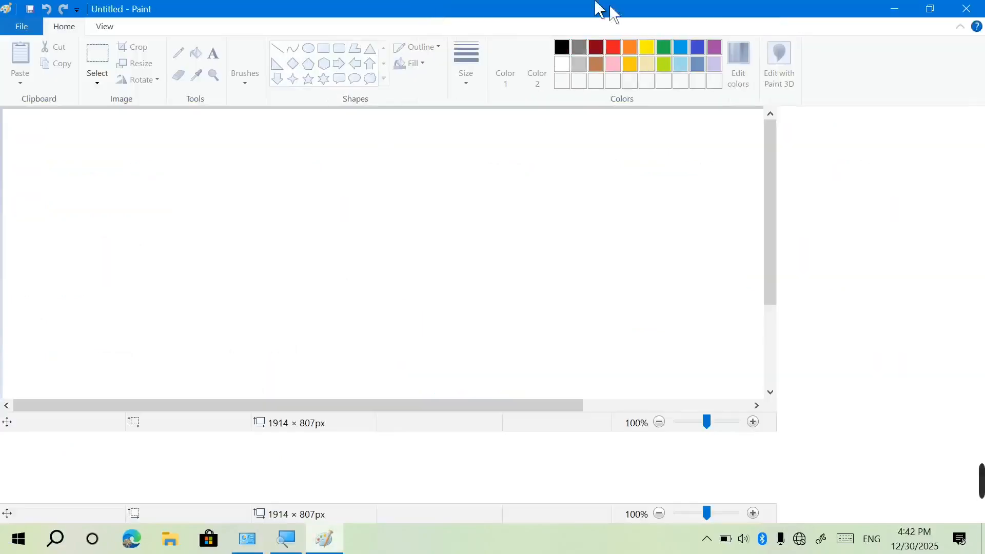
click(323, 48)
mouse_move(297, 194)
mouse_down()
mouse_move(361, 258)
mouse_move(370, 248)
mouse_up()
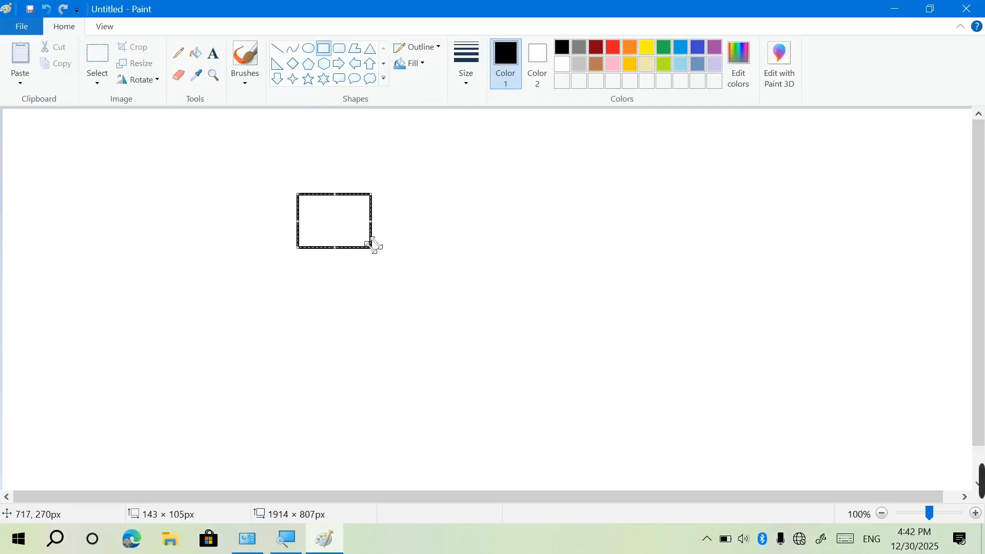
Draw a triangle about 80 × 54 px below the rectangle and move it up to touch the rectangle's lower edge
click(371, 49)
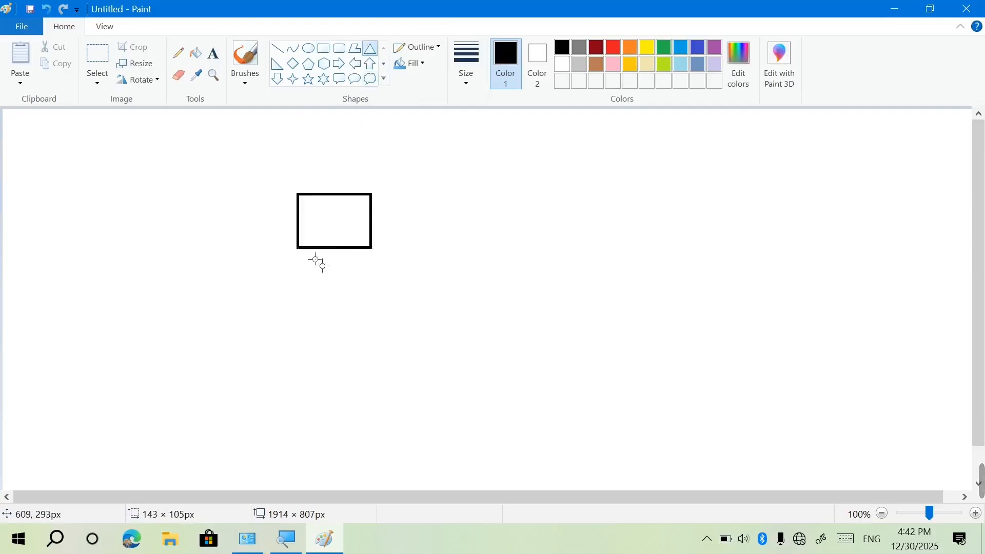
drag(311, 249, 338, 277)
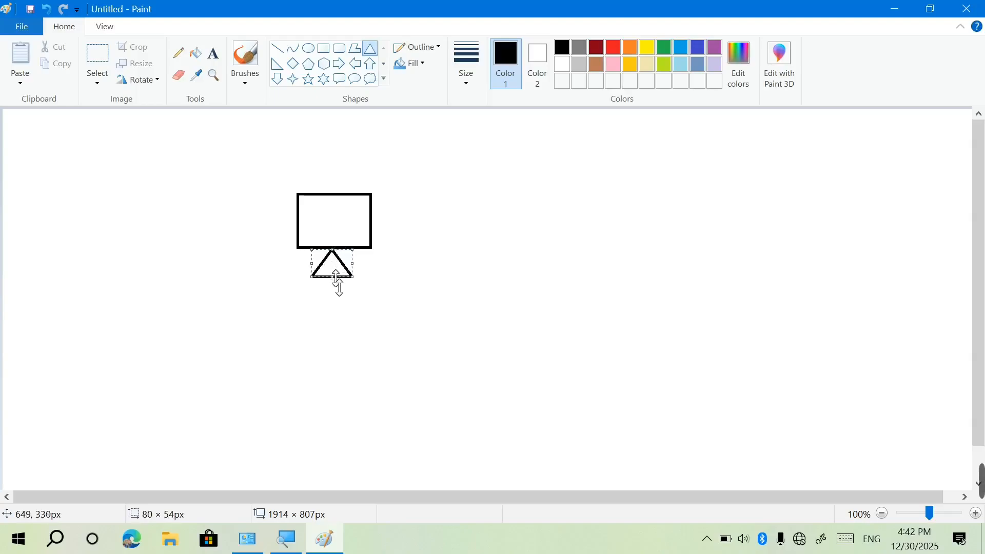
drag(338, 274, 334, 247)
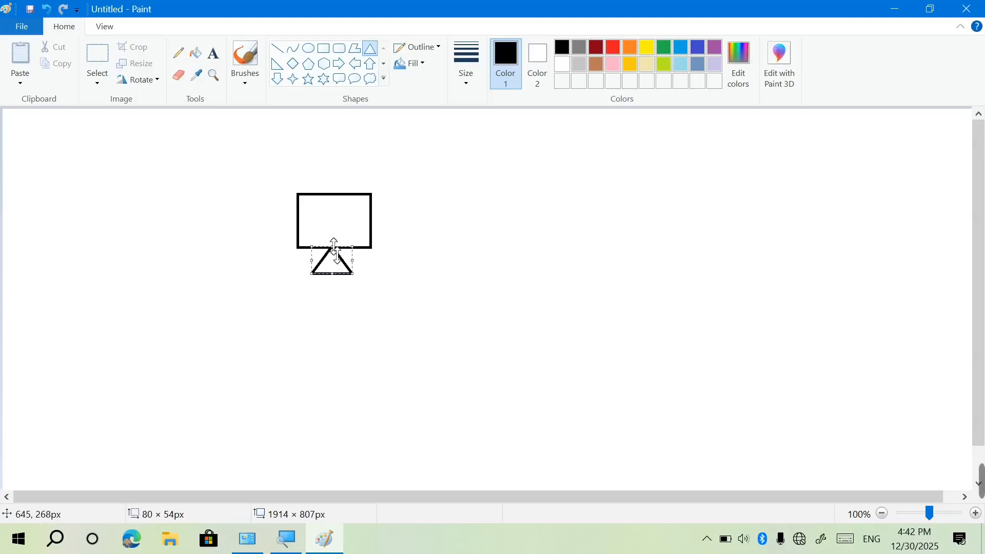
click(516, 205)
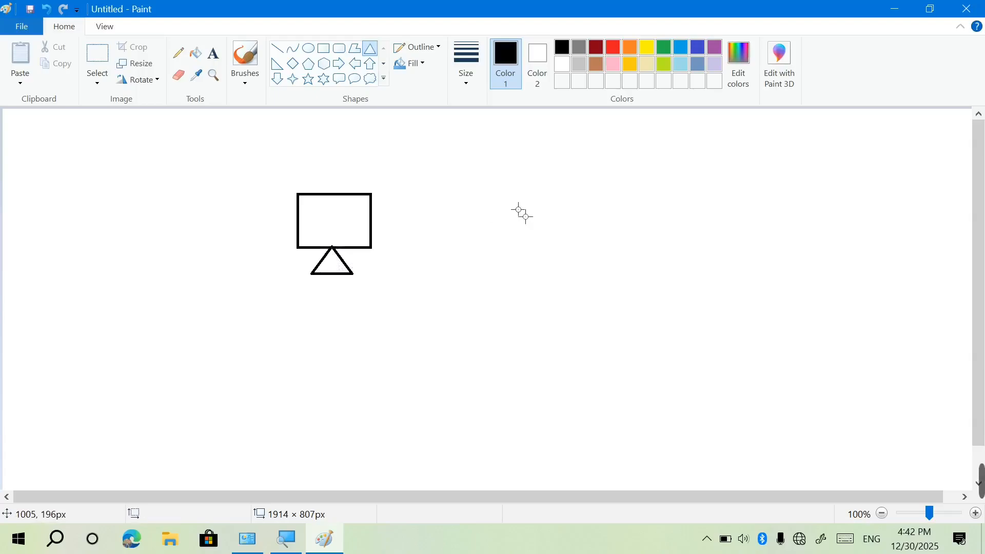
Duplicate the monitor figure twice, placing one copy right of the original and the other near the canvas's upper-left corner
click(98, 71)
drag(253, 175, 444, 317)
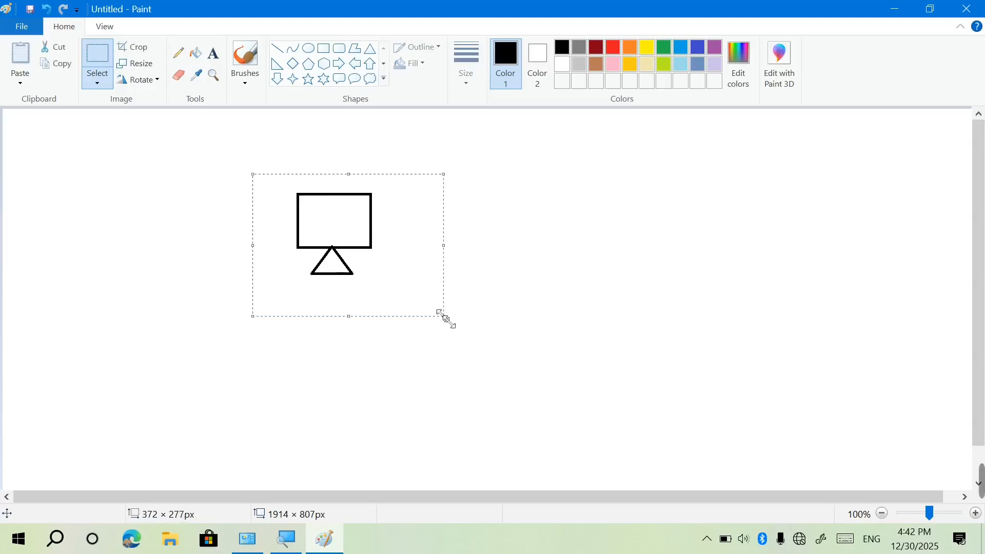
key(ctrl+c)
key(ctrl+v)
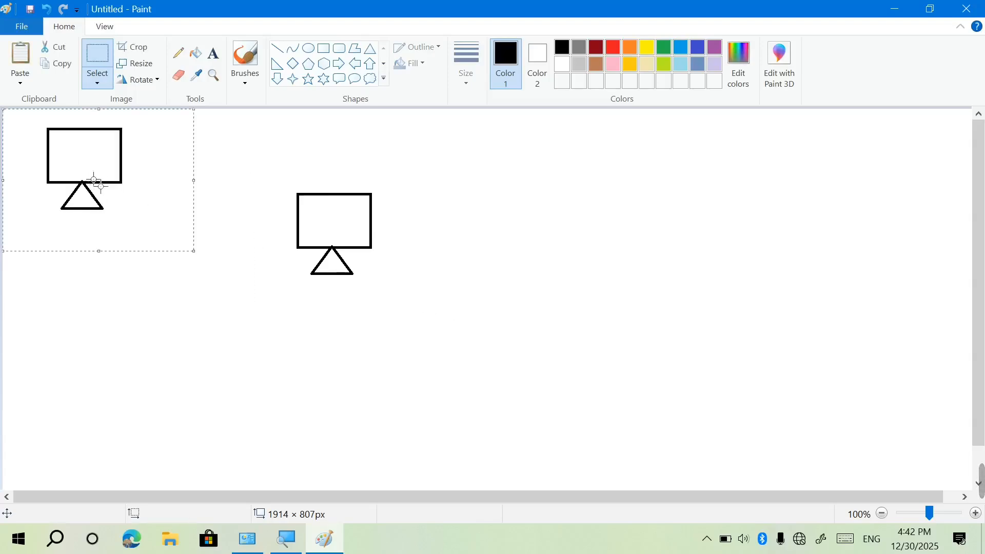
mouse_move(88, 165)
mouse_down()
mouse_move(270, 239)
mouse_move(479, 222)
mouse_move(524, 234)
mouse_up()
drag(73, 153, 242, 191)
drag(68, 128, 193, 220)
drag(62, 193, 264, 336)
Draw freehand Pencil curves linking the three monitors from below and above, plus a rough oval right of the monitors
click(178, 52)
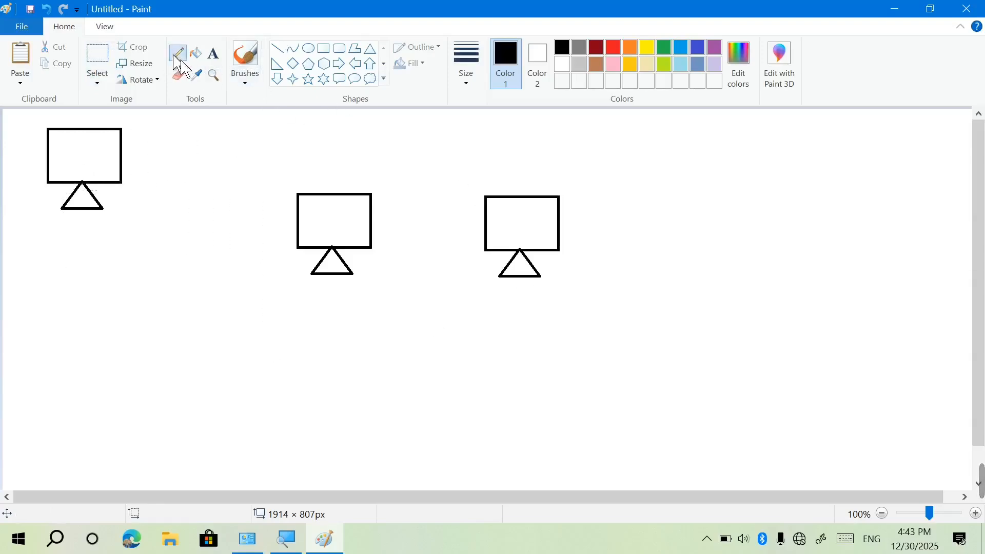
mouse_move(77, 209)
mouse_down()
mouse_move(72, 239)
mouse_move(531, 309)
mouse_move(524, 295)
mouse_up()
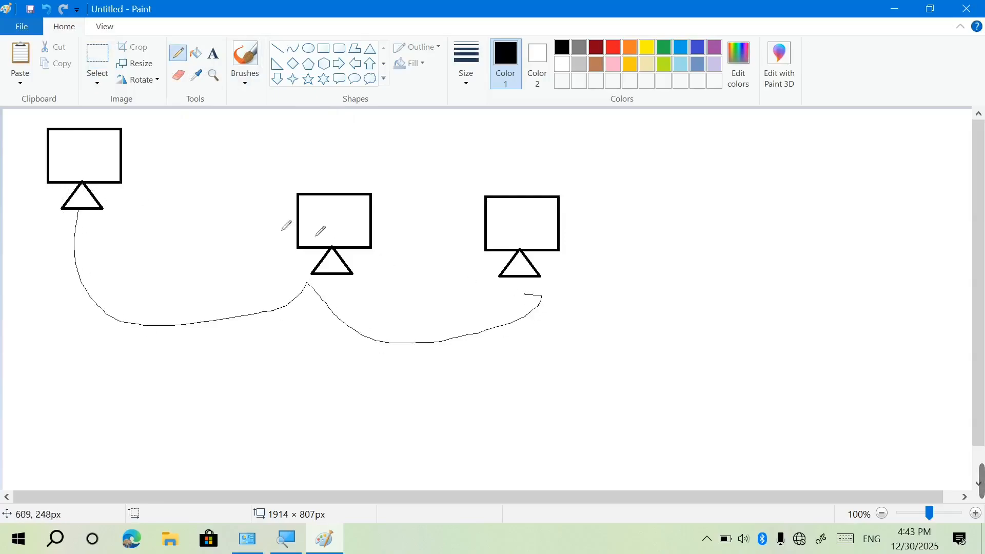
mouse_move(563, 219)
mouse_down()
mouse_move(229, 115)
mouse_move(149, 143)
mouse_up()
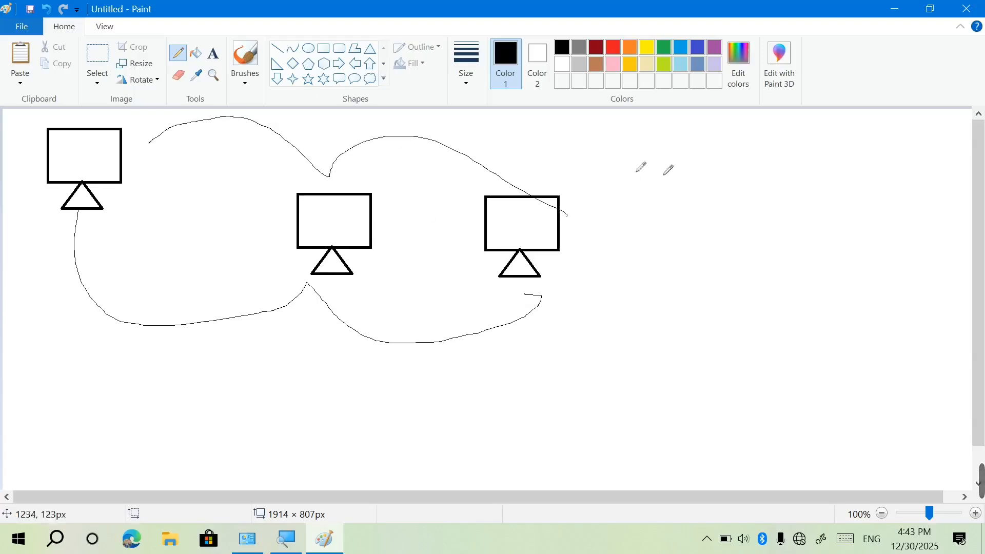
drag(638, 154, 694, 124)
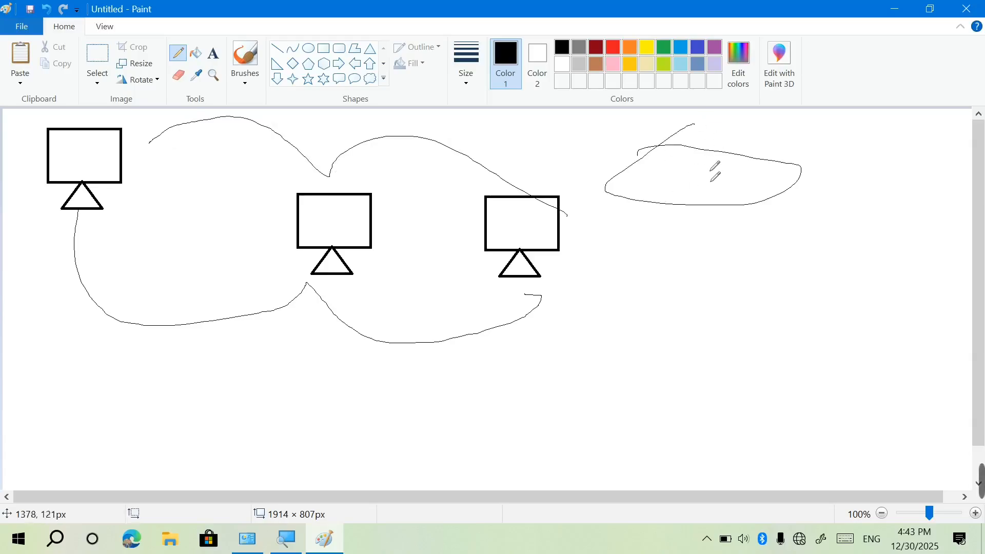
mouse_move(696, 175)
mouse_down()
mouse_move(692, 151)
mouse_move(761, 154)
mouse_up()
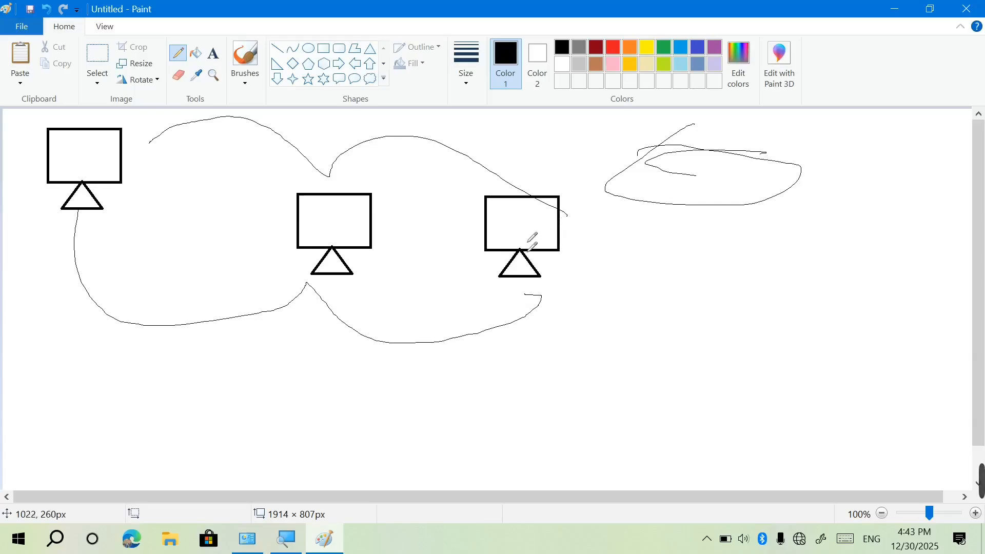
mouse_move(528, 241)
mouse_down()
mouse_move(477, 155)
mouse_move(400, 151)
mouse_move(345, 191)
mouse_up()
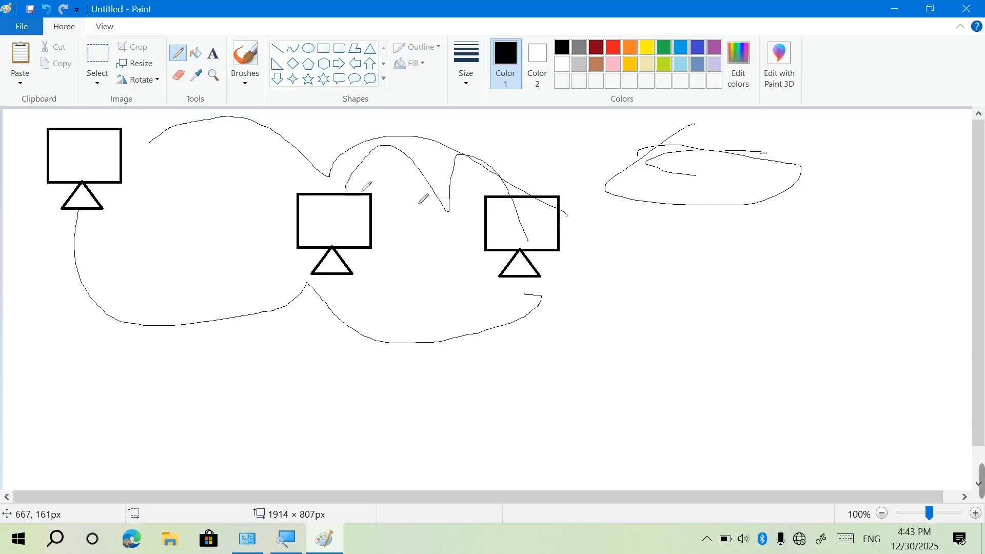
mouse_move(538, 210)
mouse_down()
mouse_move(386, 164)
mouse_move(334, 183)
mouse_move(153, 121)
mouse_up()
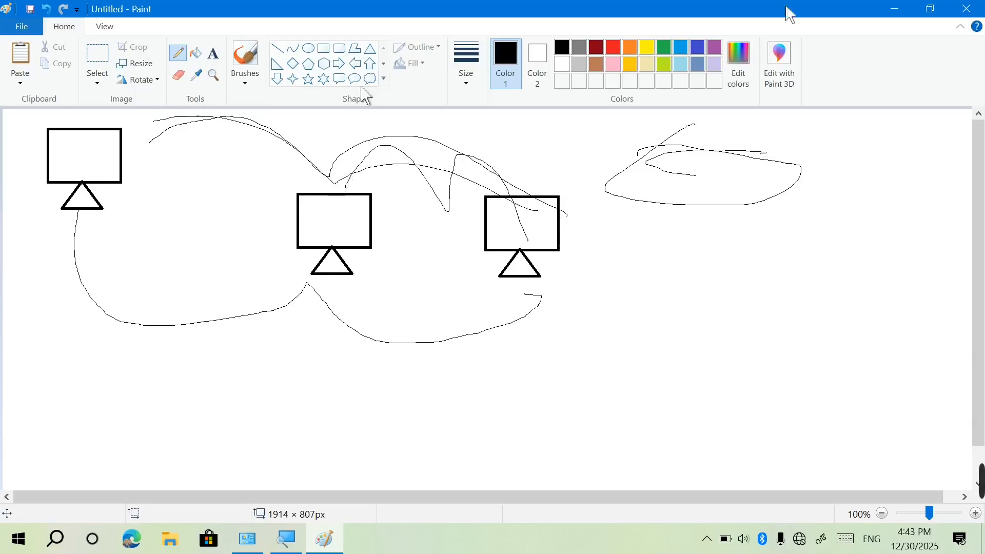
Close Paint without saving the drawing and open Windows Defender Firewall in Control Panel
click(967, 9)
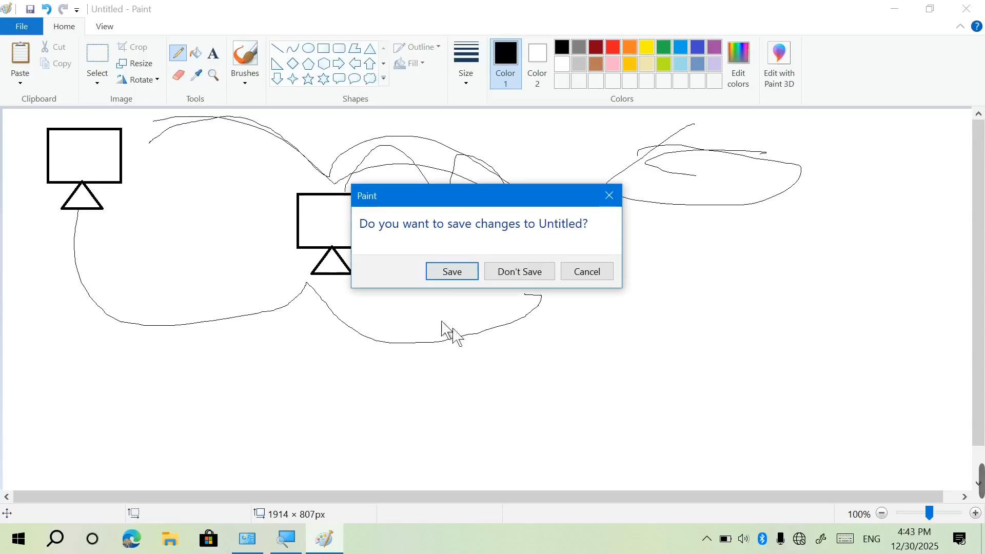
click(534, 272)
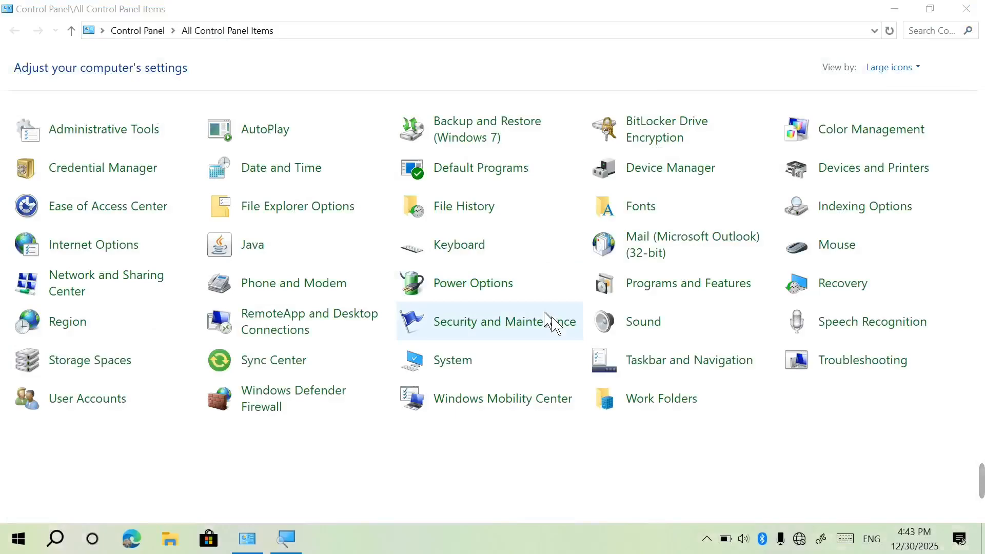
click(283, 411)
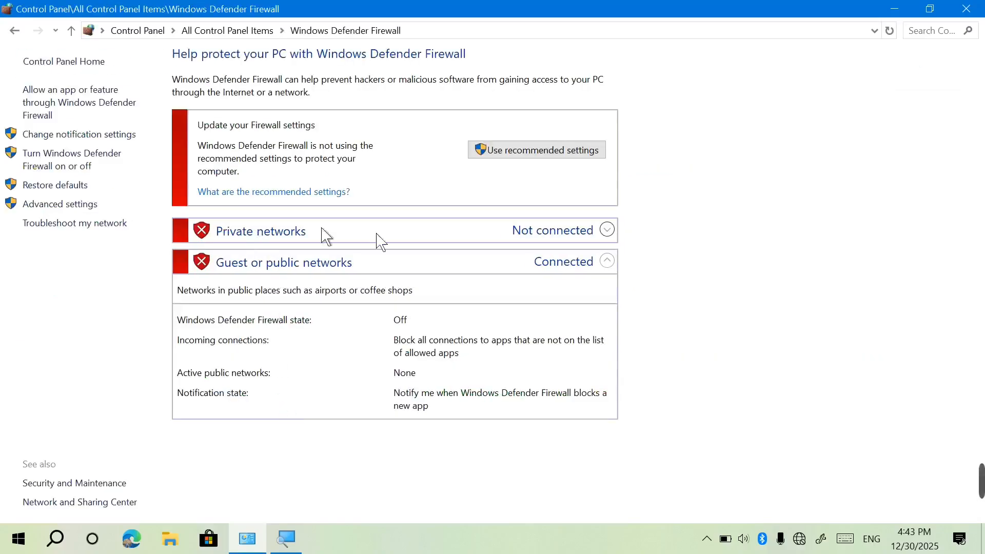
Turn on Windows Defender Firewall for both private and public networks and apply the settings
click(56, 165)
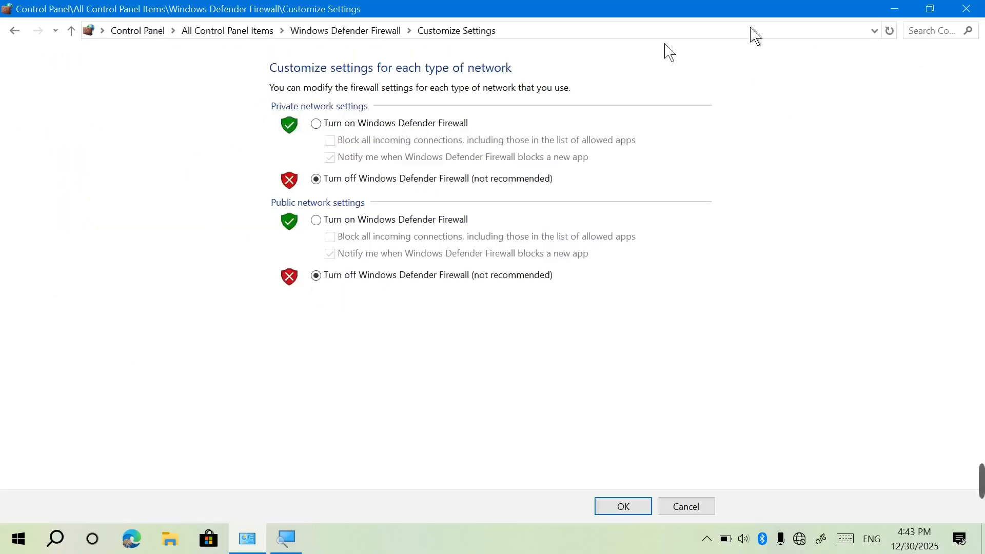
click(14, 31)
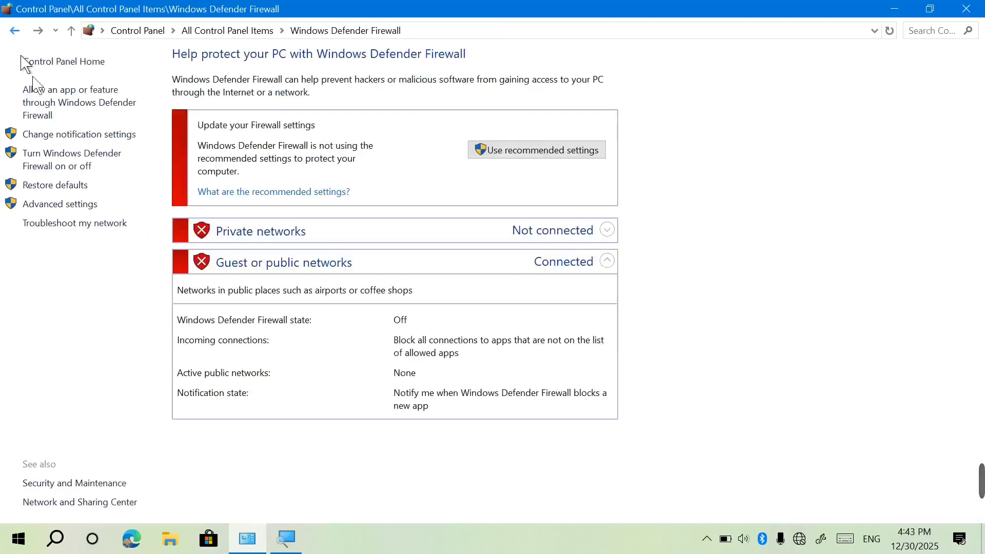
click(111, 157)
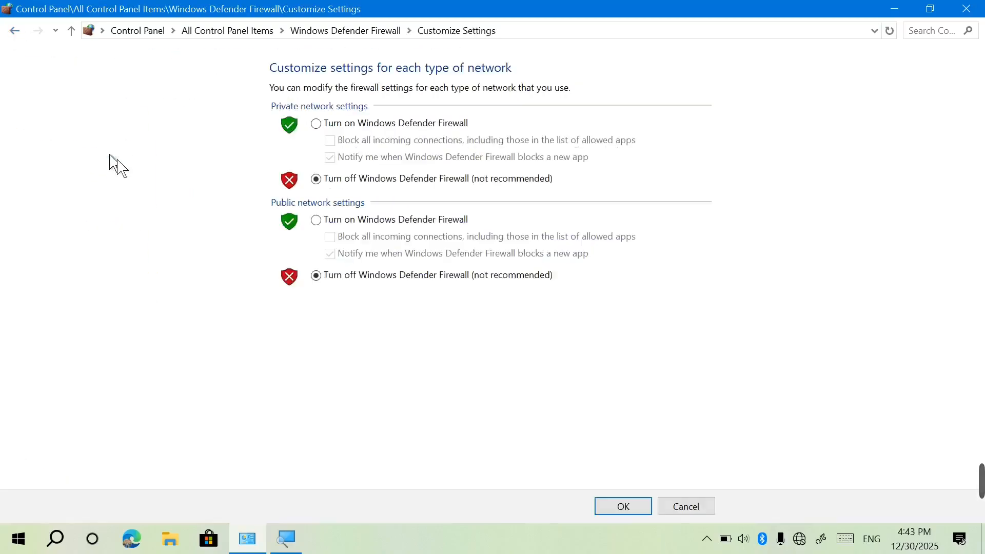
click(316, 124)
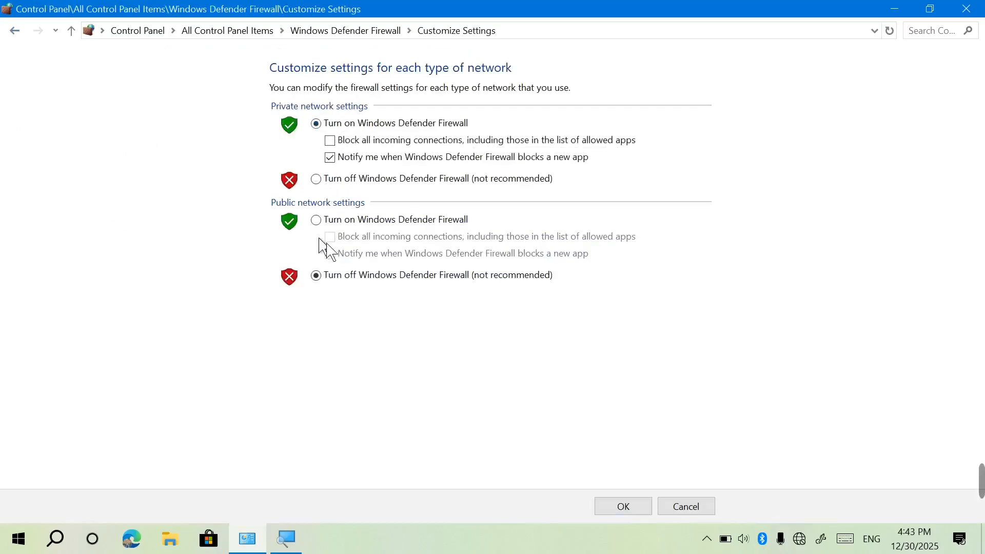
click(316, 221)
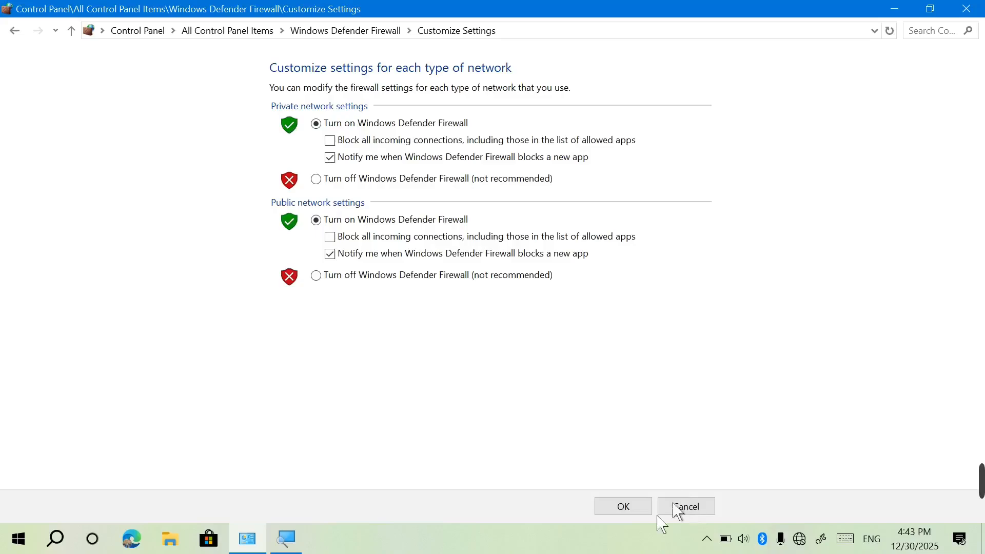
click(627, 508)
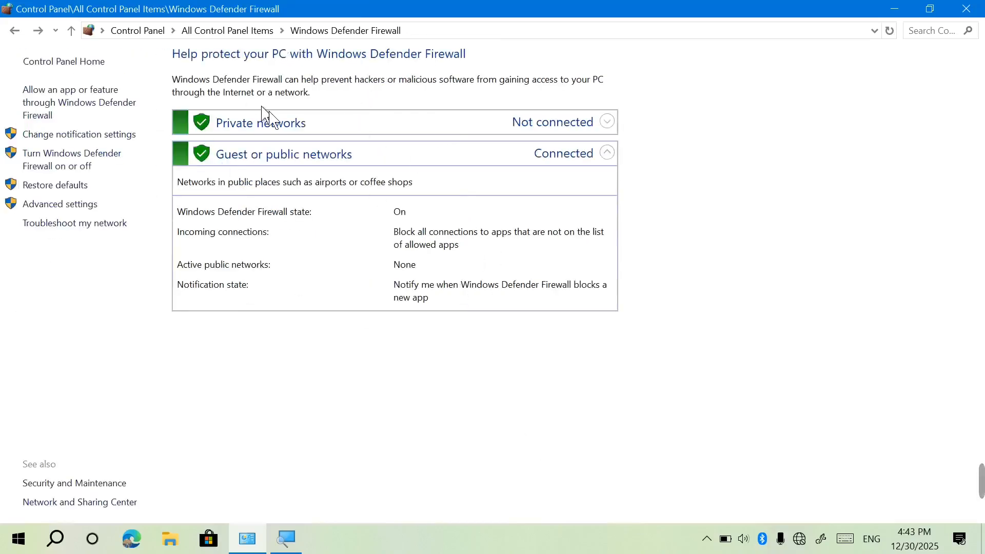
Switch the firewall off and back on for the private network, do the same for the public network, and apply the settings
click(82, 160)
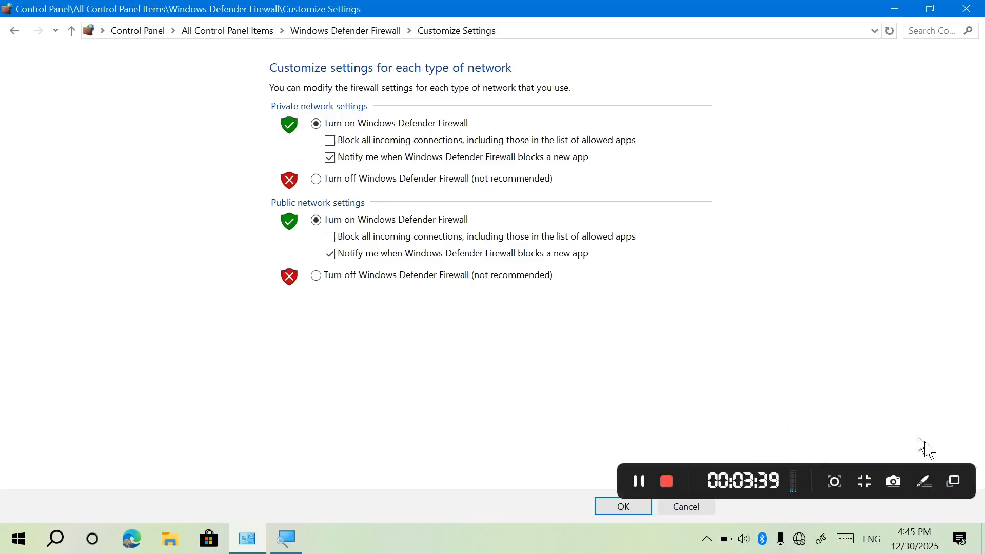
click(316, 179)
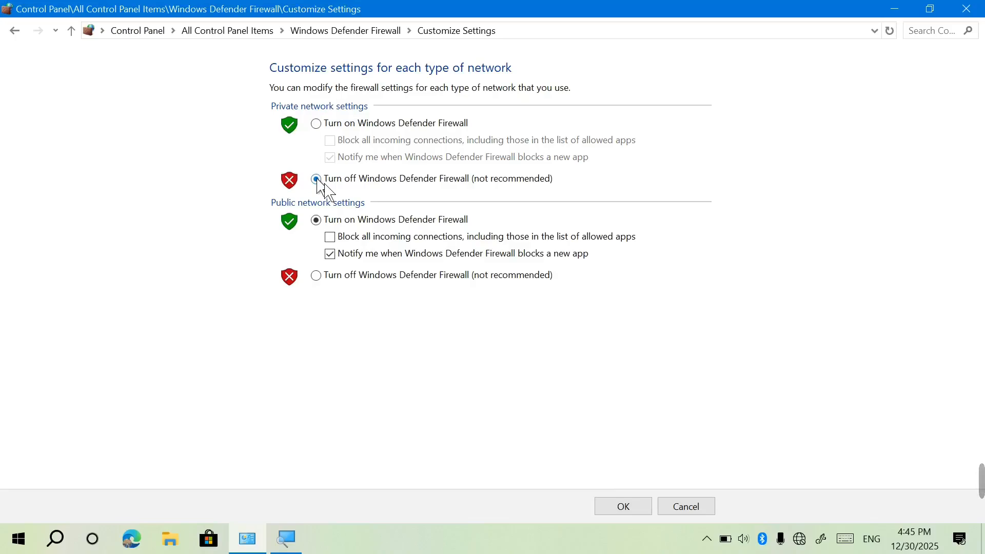
click(316, 123)
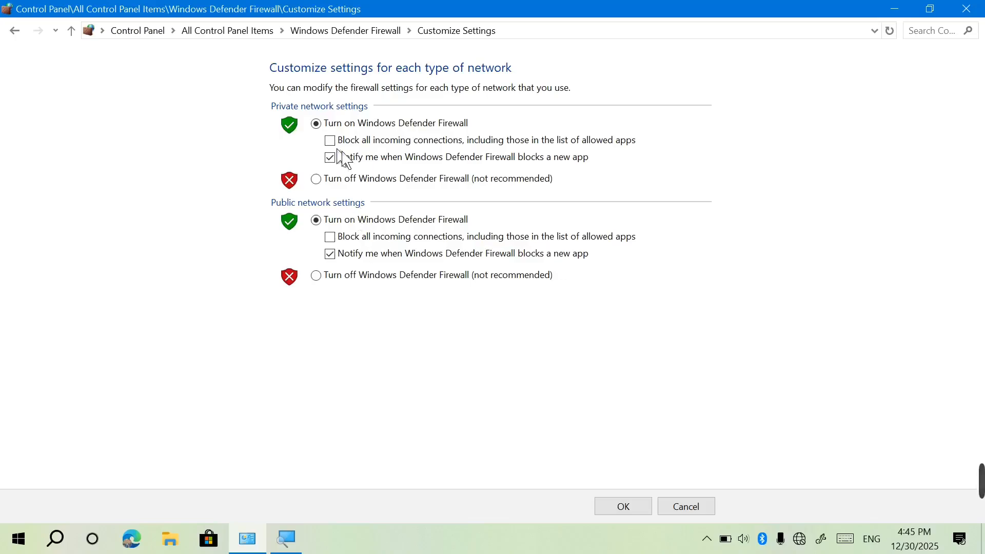
click(321, 279)
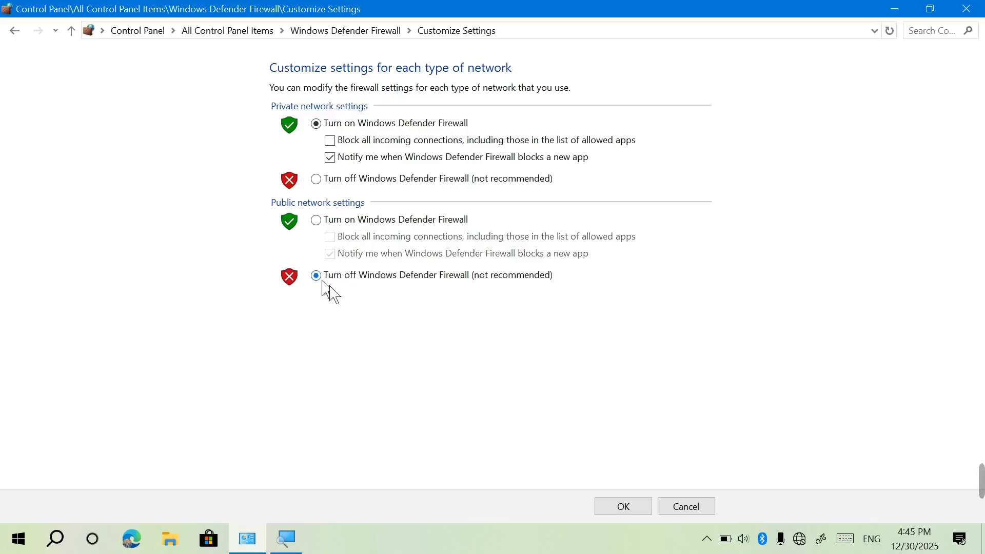
click(319, 221)
click(639, 513)
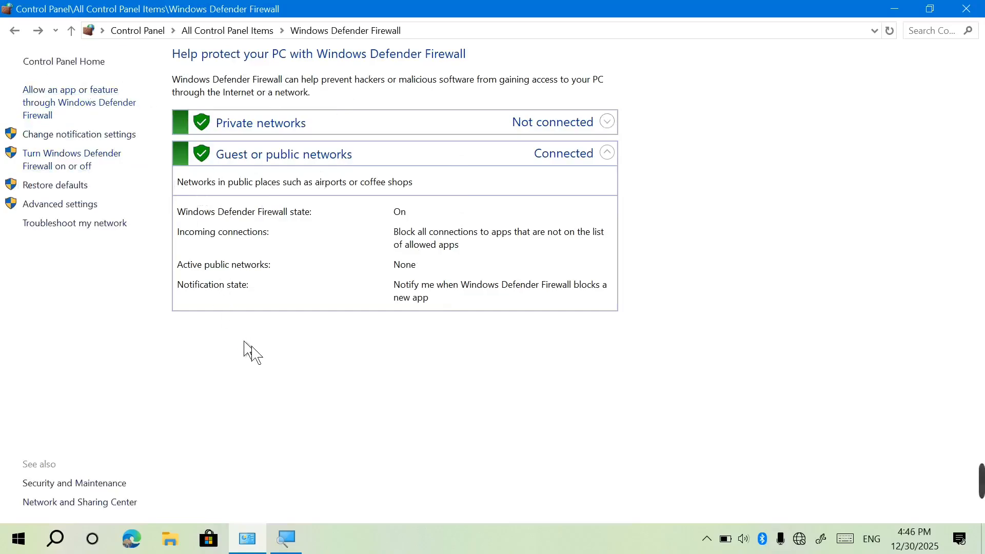
click(72, 113)
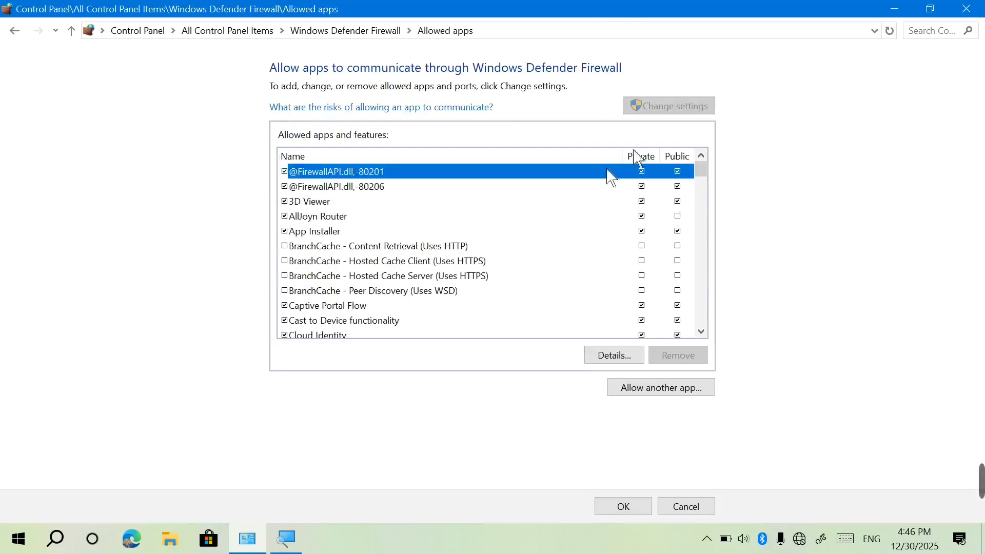
click(615, 358)
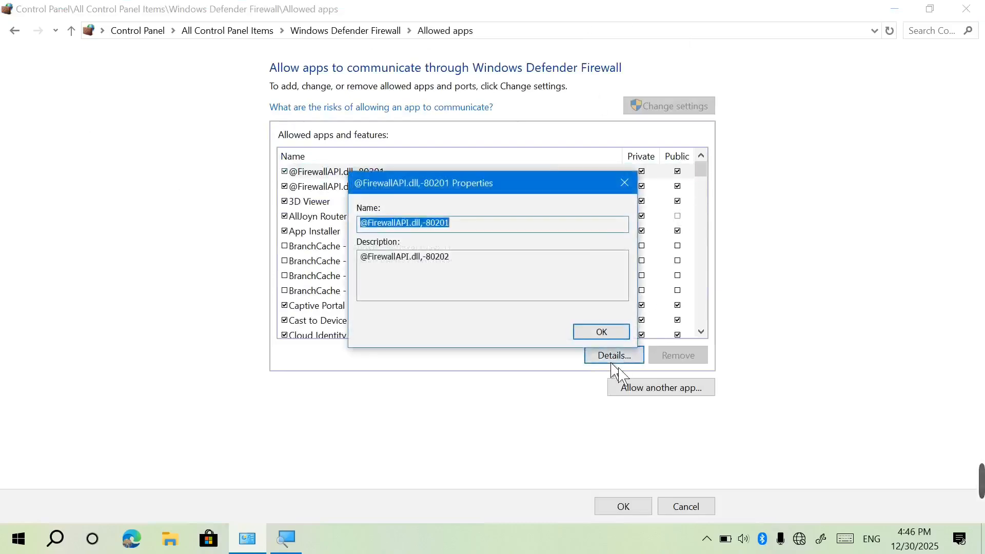
click(627, 186)
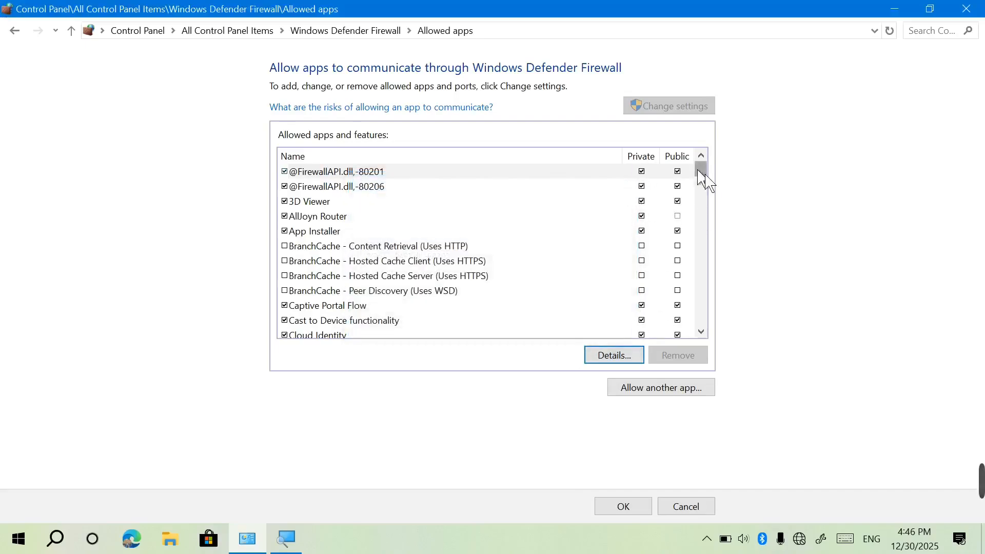
drag(700, 171, 700, 207)
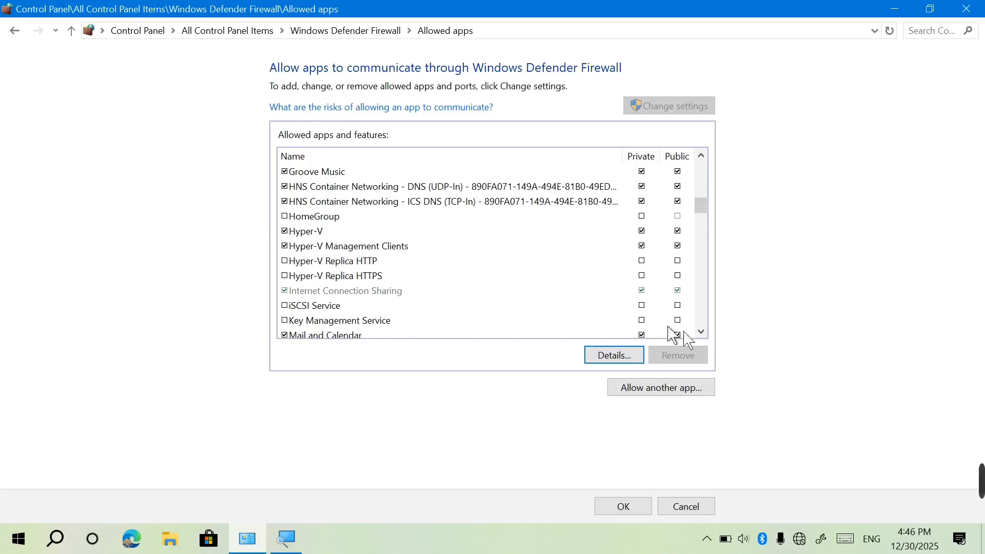
Look through the allowed apps and features from Groove Music to Recommended Troubleshooting, checking their private and public network permissions
click(702, 332)
click(702, 332)
click(701, 332)
click(702, 332)
click(701, 331)
click(702, 332)
click(702, 332)
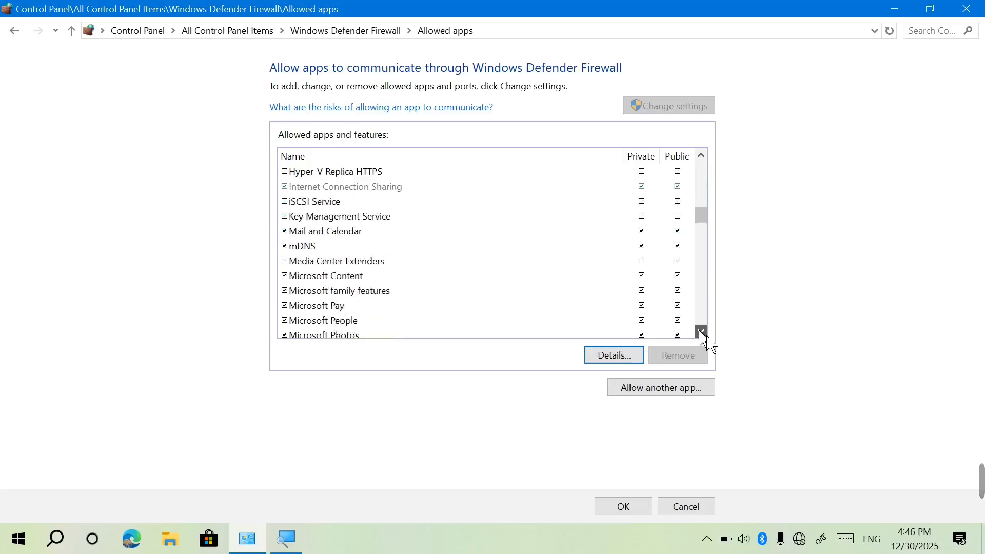
click(702, 332)
click(702, 332)
click(702, 332)
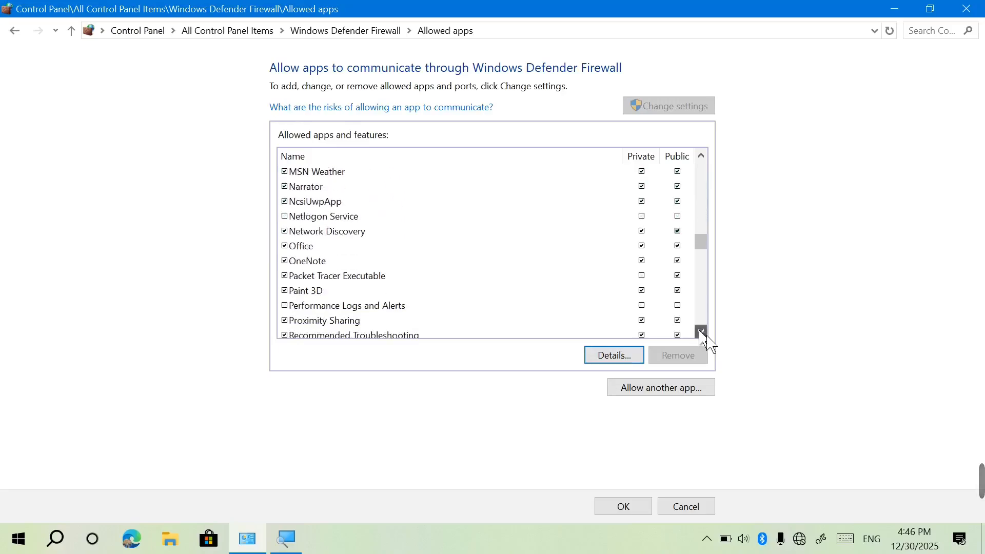
drag(702, 332, 712, 232)
View the options for allowing another app and its network types, and close both dialogs without adding anything
click(658, 395)
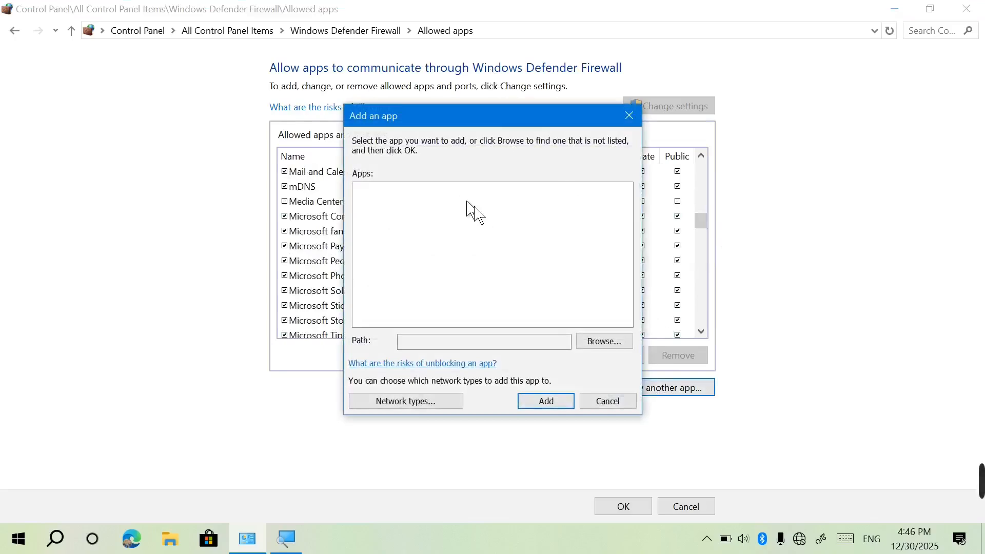
click(432, 405)
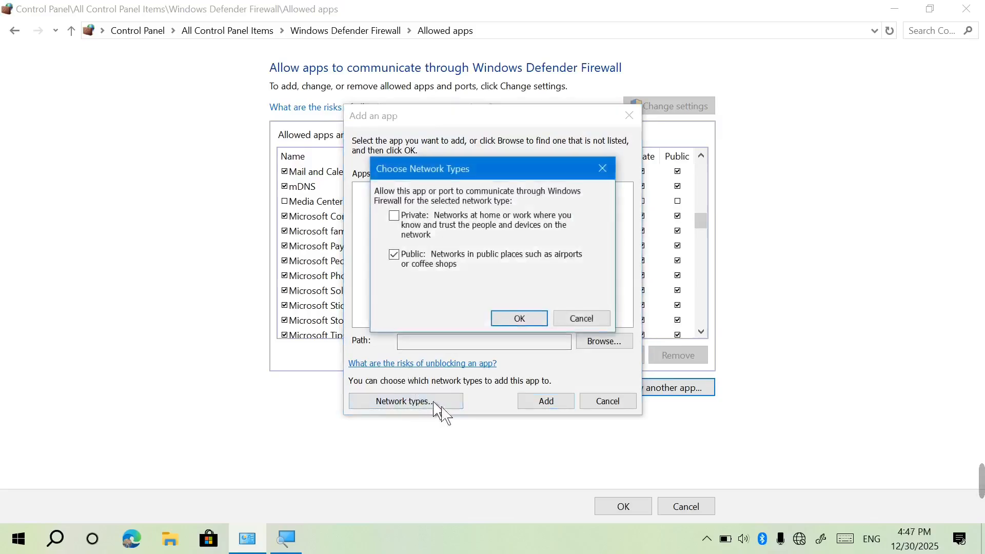
click(603, 168)
click(630, 115)
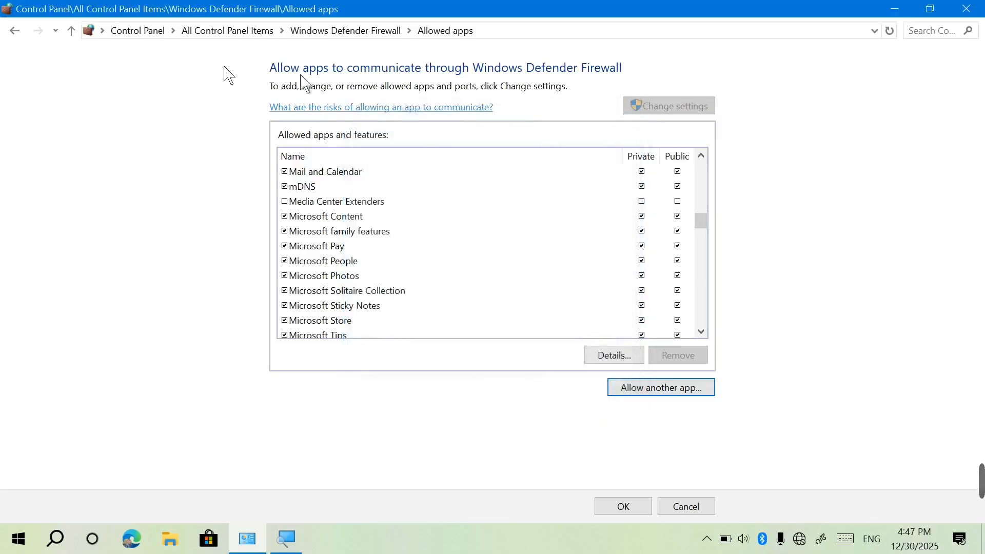
Return to the firewall overview, view the notification settings for private and public networks, and go back without changing them
click(14, 31)
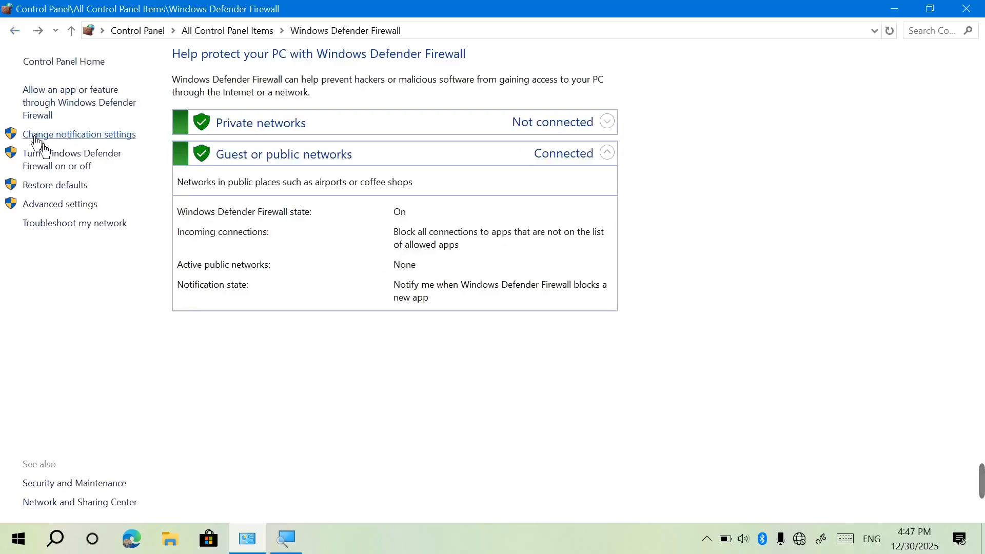
click(77, 137)
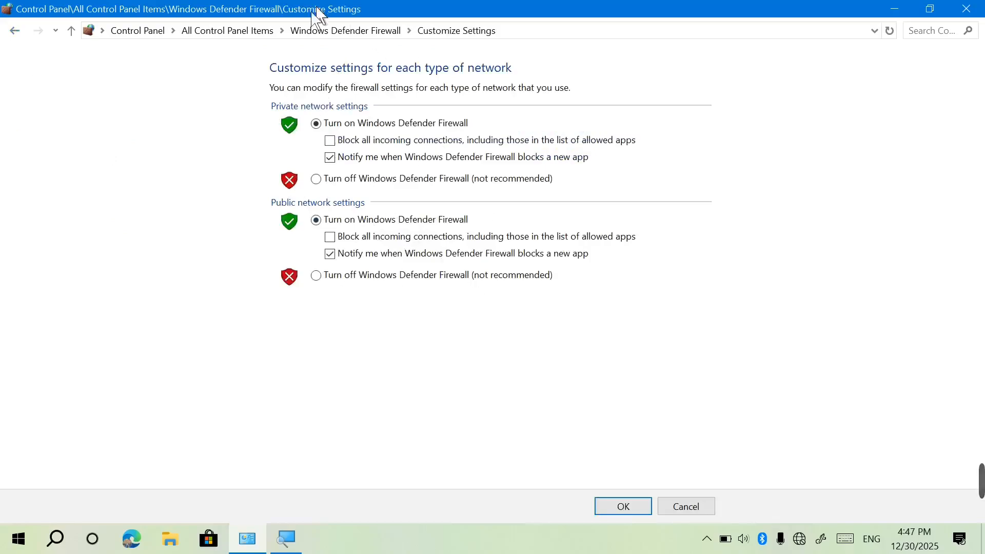
click(15, 30)
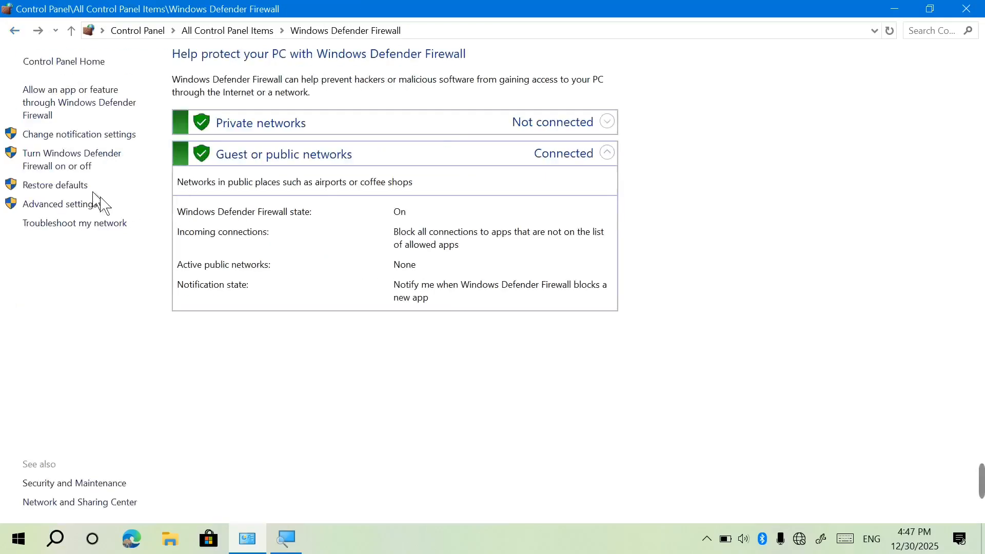
View the firewall's option for restoring defaults and its confirmation, decline the restore, and return to the firewall overview
click(50, 194)
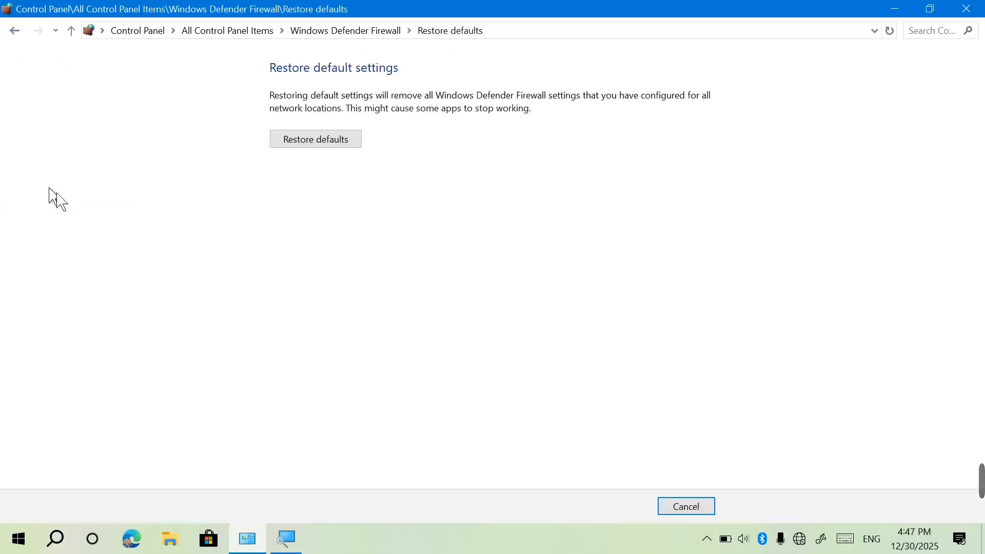
click(305, 143)
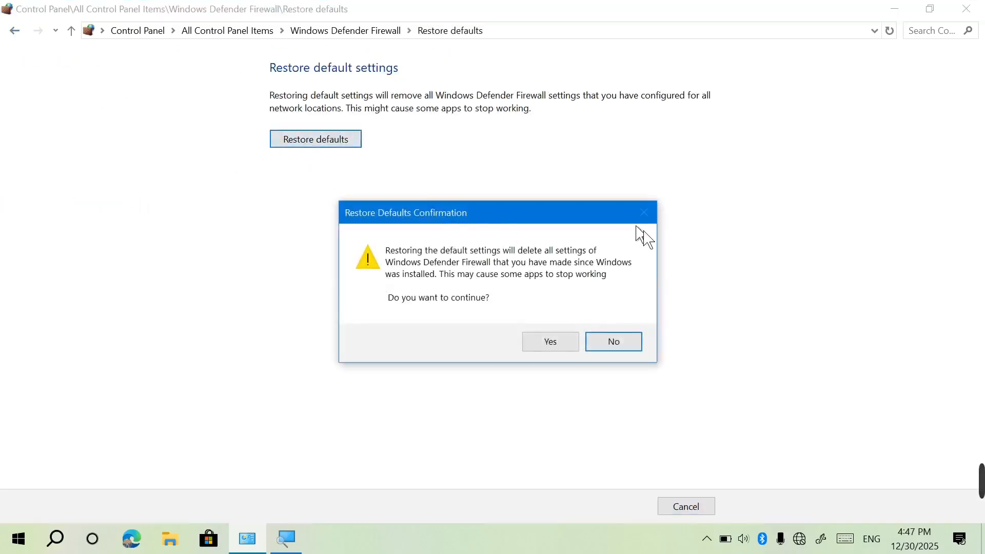
click(610, 342)
click(686, 506)
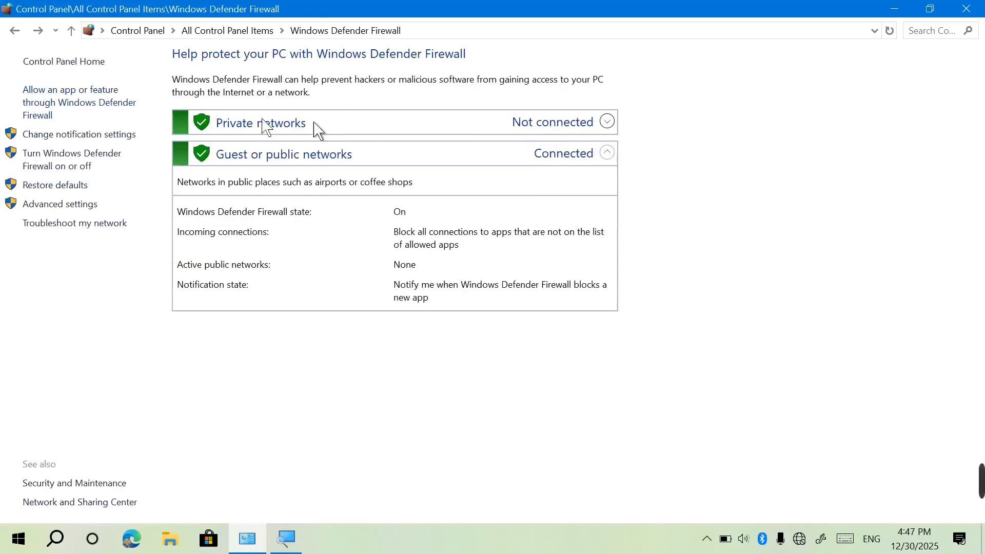
Open the firewall's advanced settings in a maximized window and examine the domain, private and public profile overview
click(55, 214)
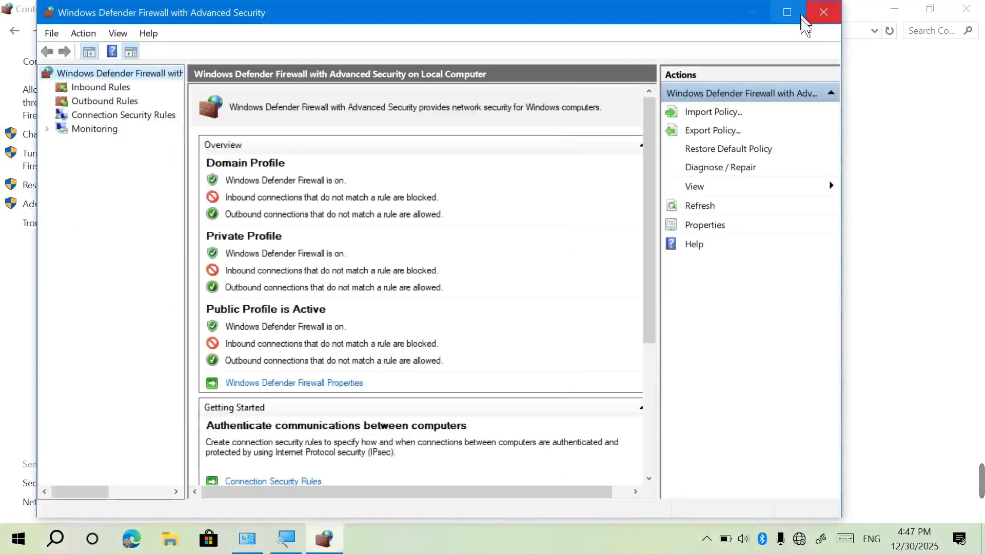
click(790, 14)
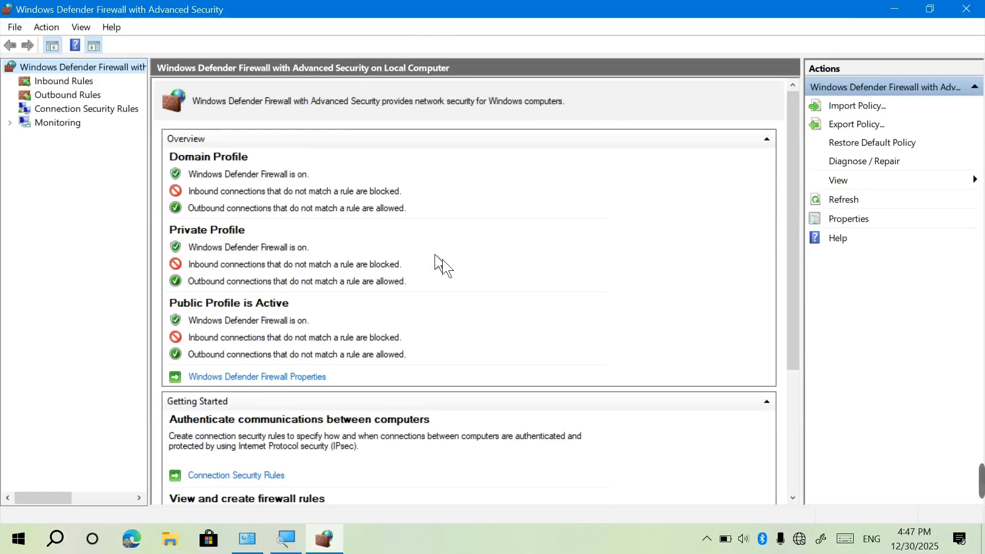
drag(794, 205, 787, 175)
Open the inbound rules and look through the whole list, selecting an App Installer rule and a Your account rule
click(70, 83)
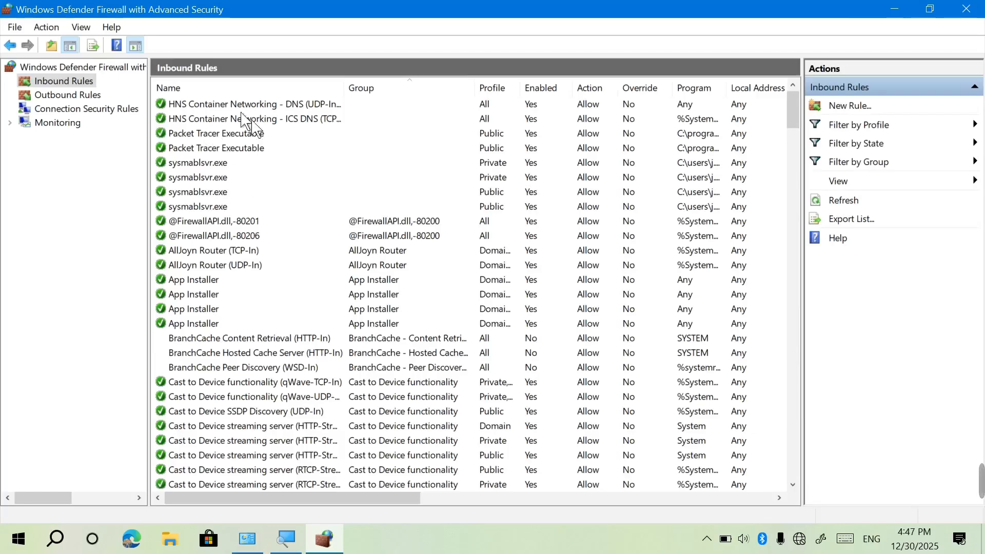
click(226, 308)
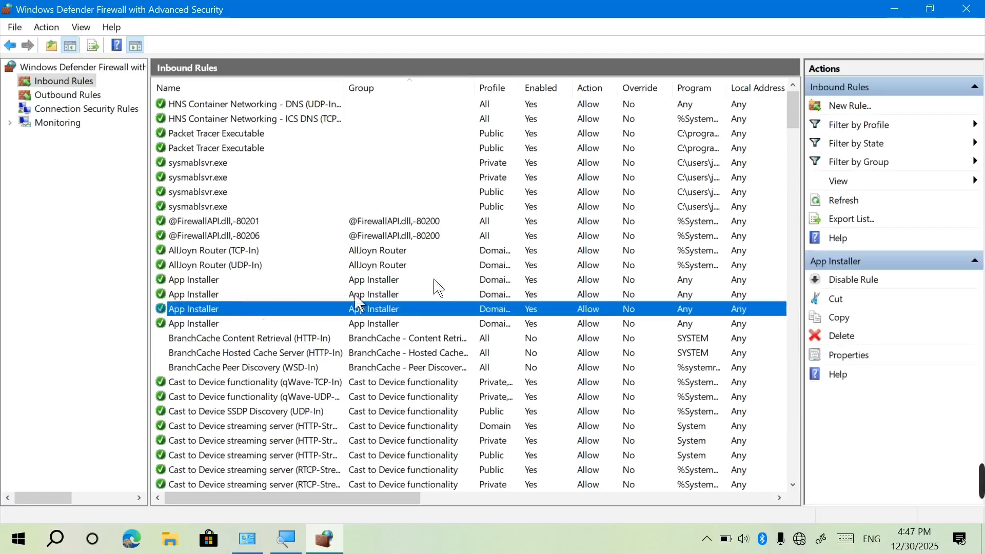
drag(790, 122, 793, 194)
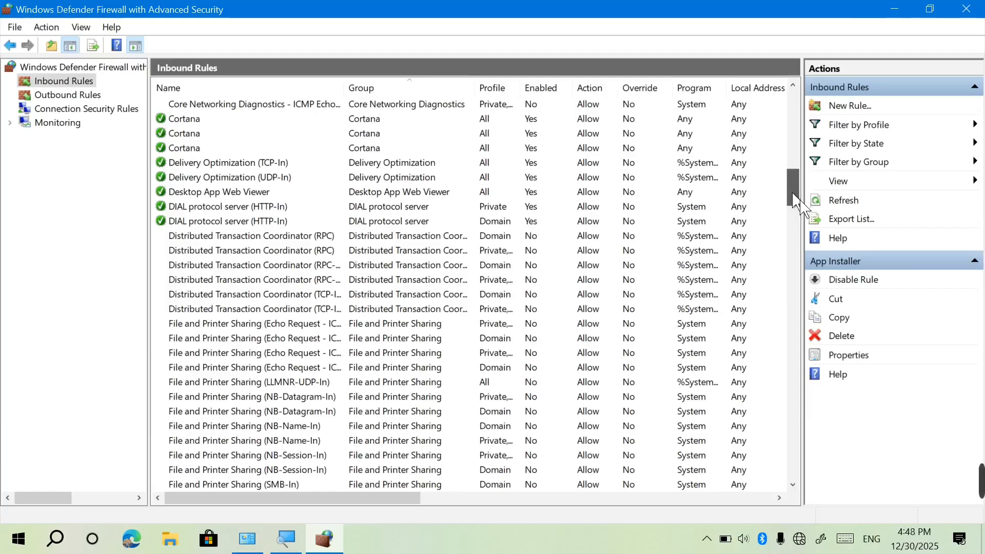
drag(793, 194, 750, 488)
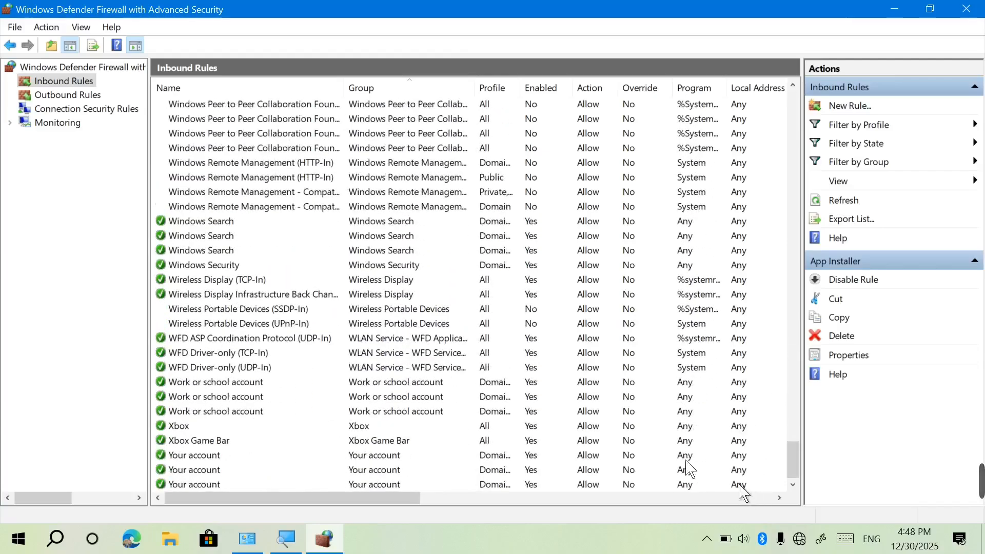
click(369, 467)
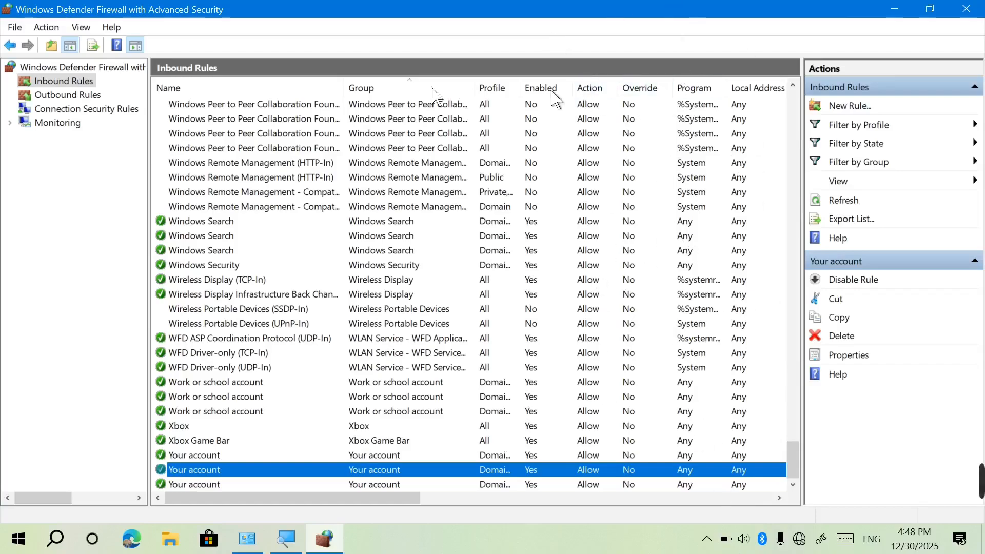
View the outbound rules, connection security rules and monitoring sections, and close the advanced security window
click(54, 96)
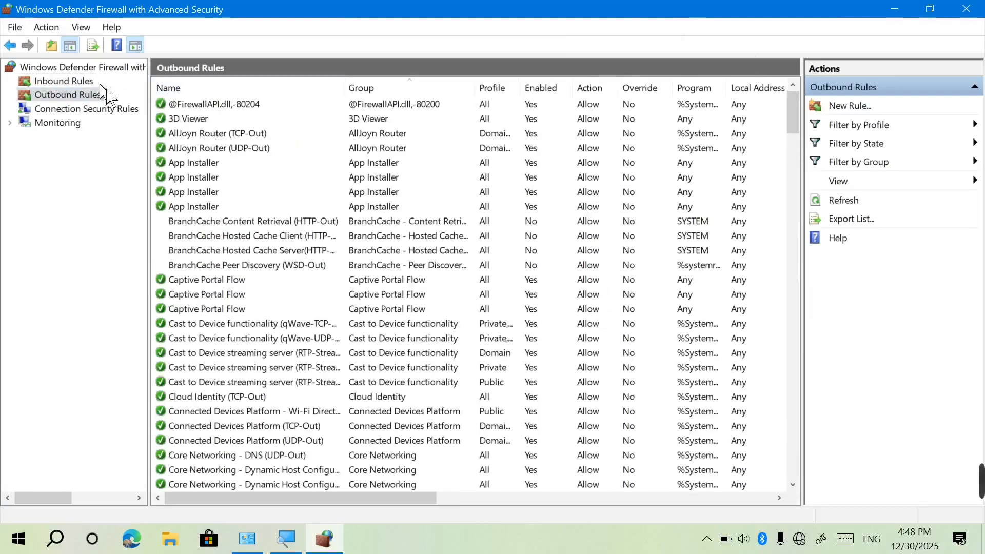
click(87, 110)
click(72, 123)
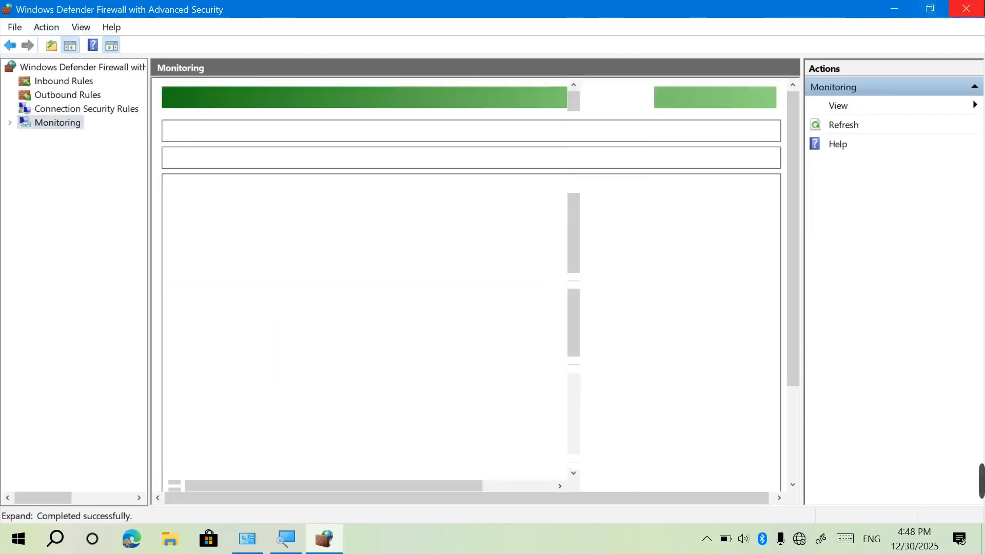
click(966, 8)
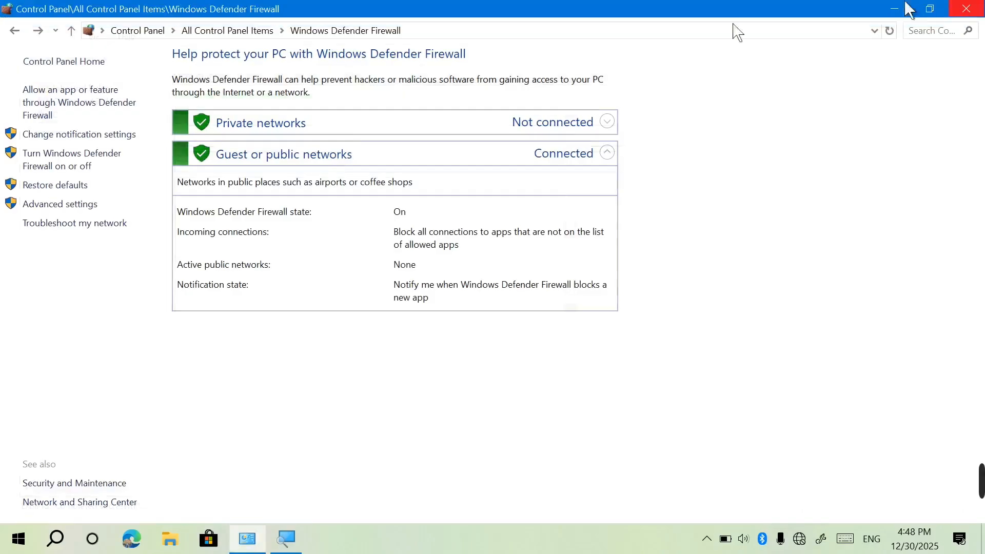
View the network troubleshooting page and close it, and view Security and Maintenance before returning to the firewall overview
click(44, 227)
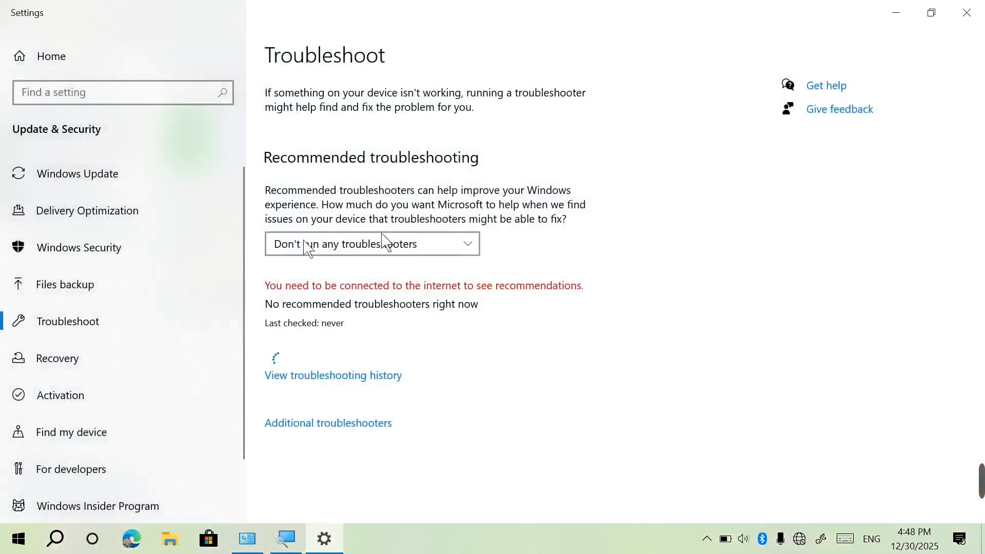
click(966, 12)
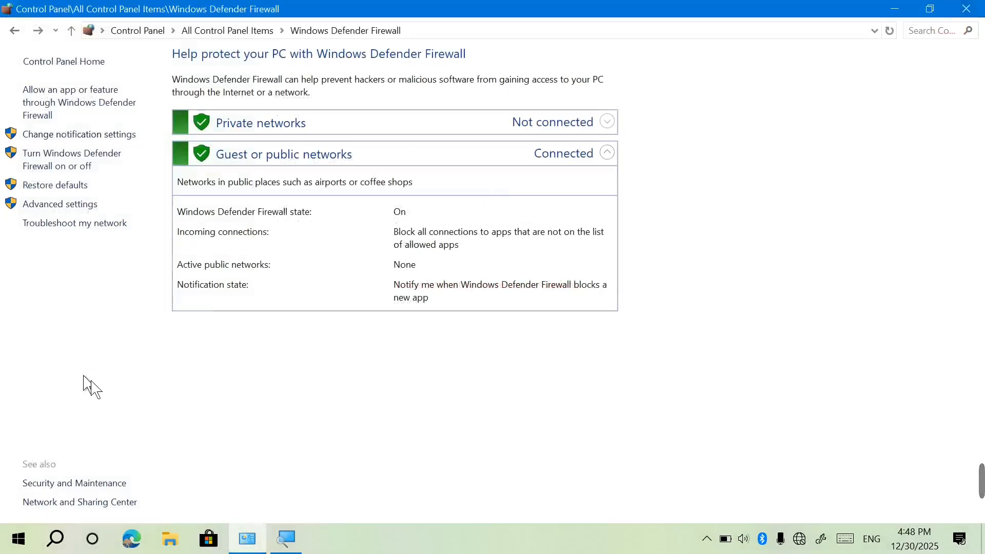
click(58, 489)
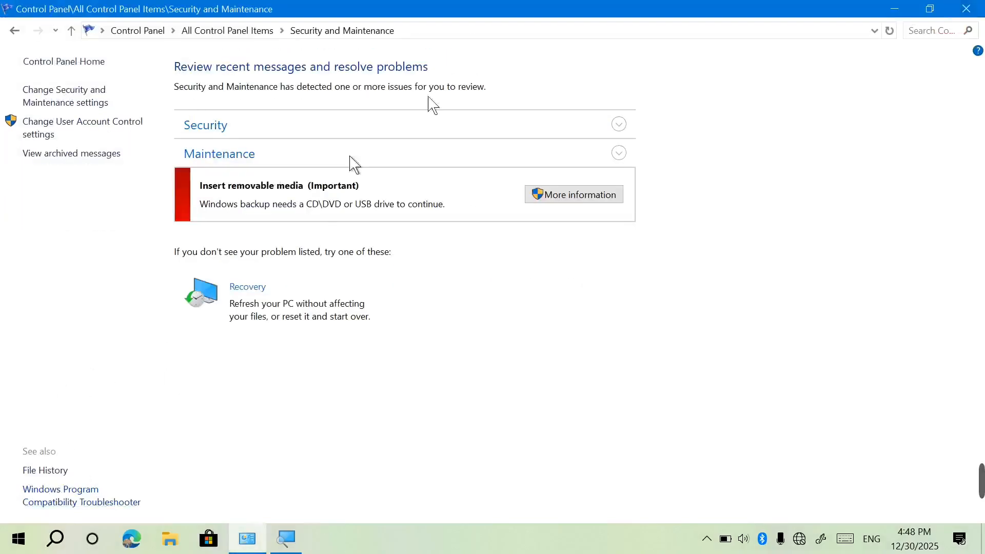
click(11, 30)
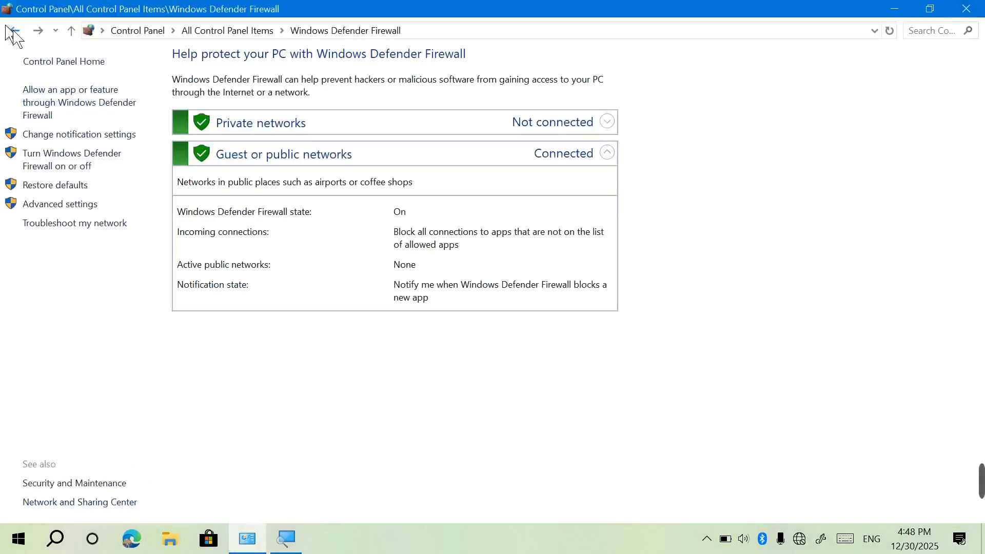
Open the Network and Sharing Center from the firewall overview, go back, and close Control Panel
click(44, 508)
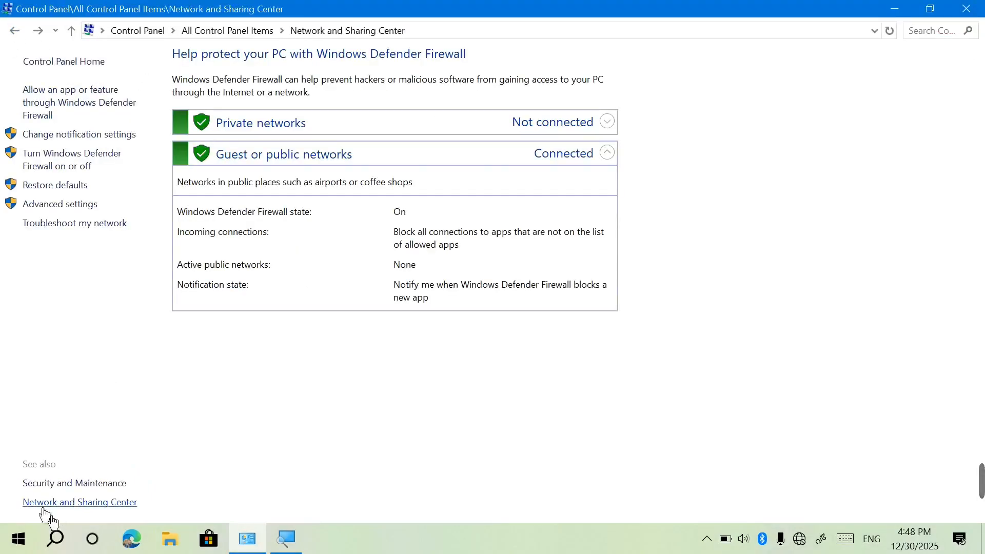
click(12, 31)
click(966, 8)
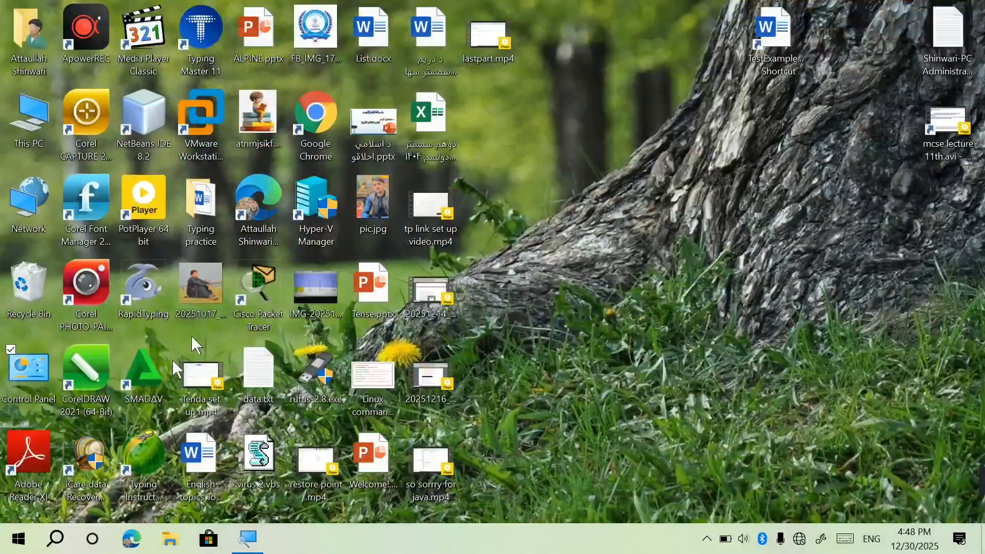
Reopen Control Panel from the desktop to show all its items
double_click(29, 380)
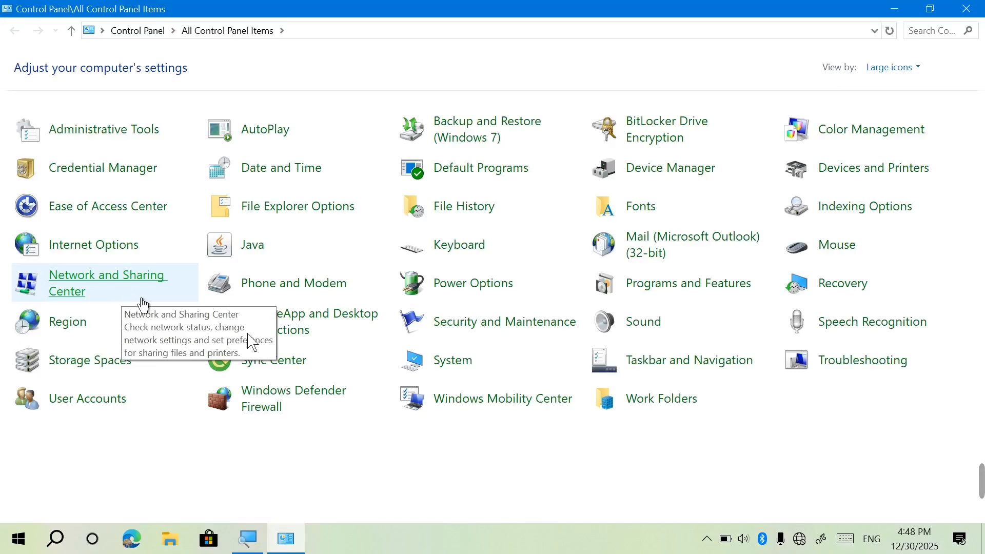
mouse_move(982, 481)
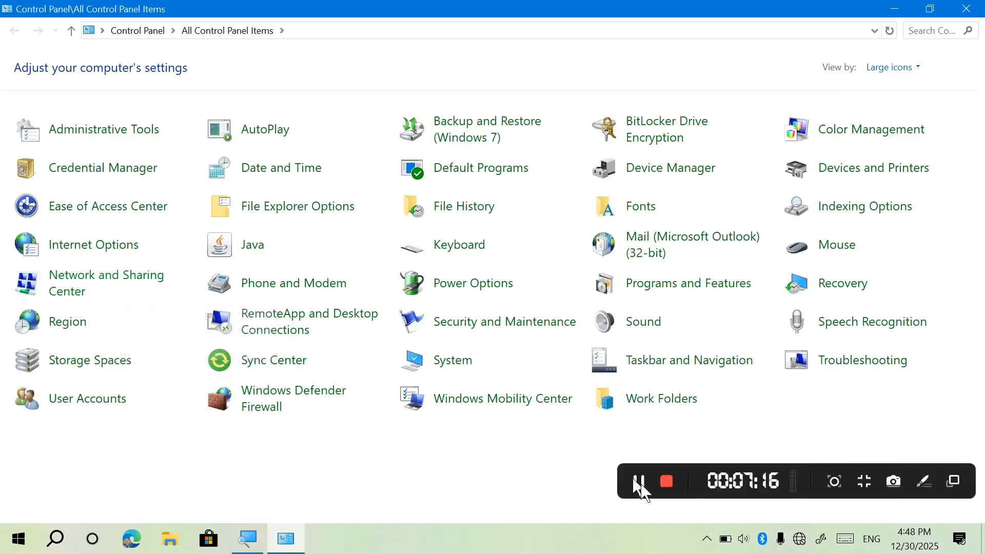